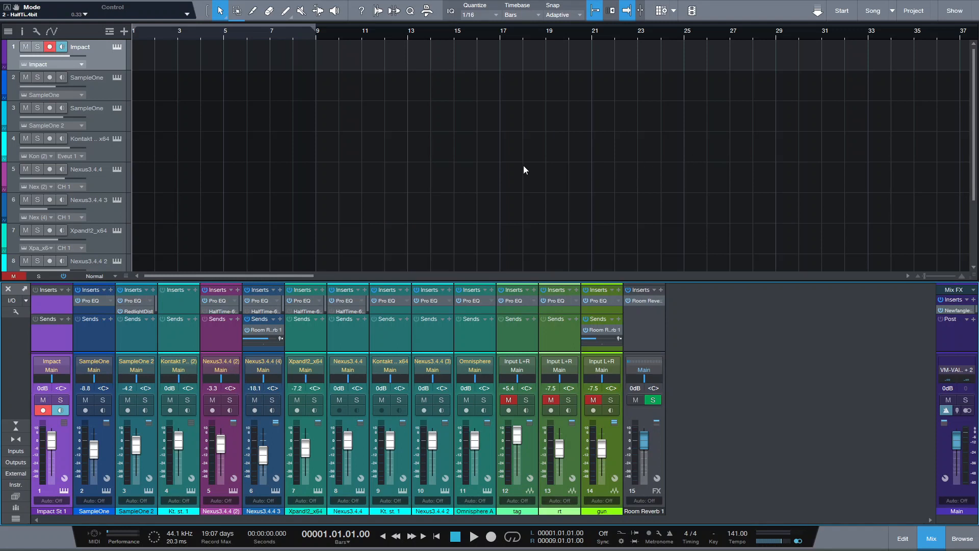
Create an empty instrument part spanning bars 1 to 9 on the Nexus3.4.4 track.
left_click(124, 184)
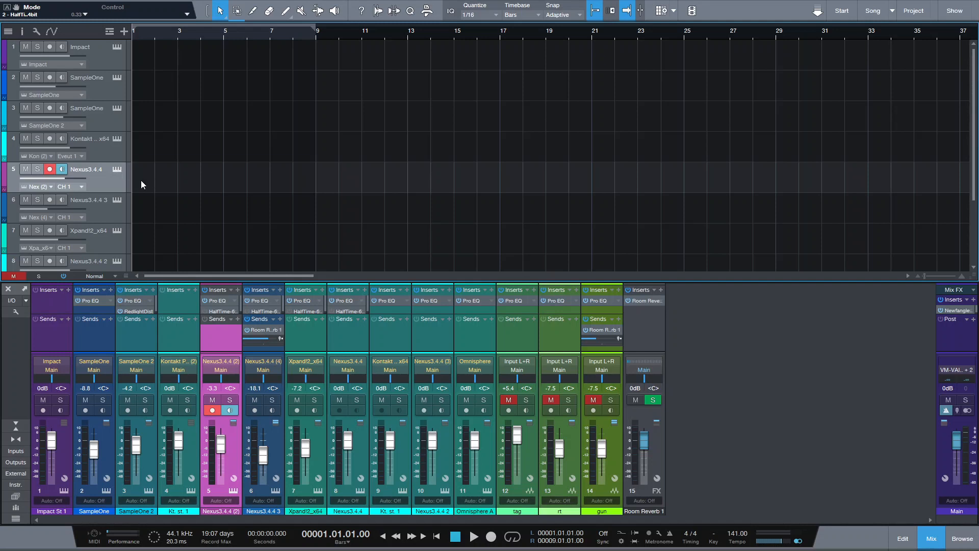
double_click(140, 179)
Examine the HalfTime effect settings on the Nexus3.4.4 (2) channel and close the effect window.
left_click(218, 311)
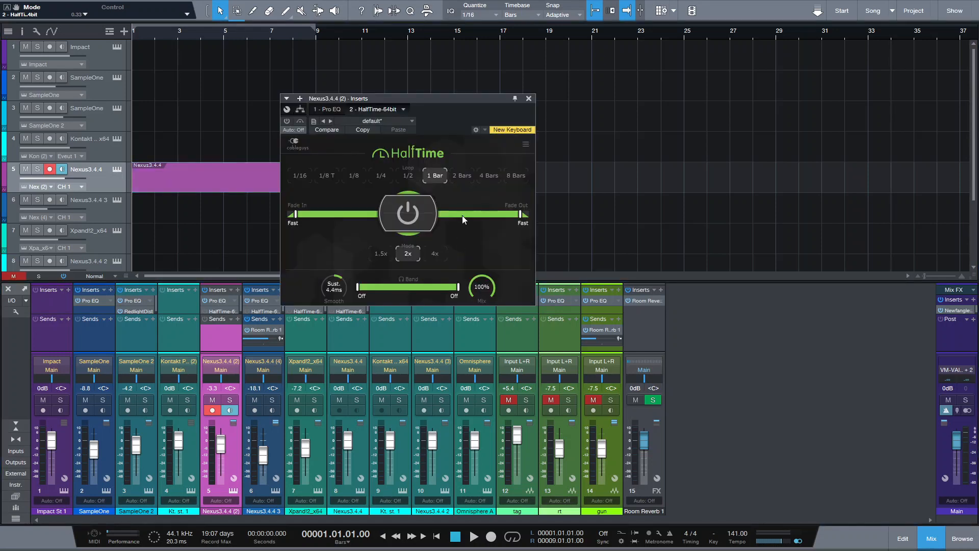
left_click(439, 254)
left_click(529, 100)
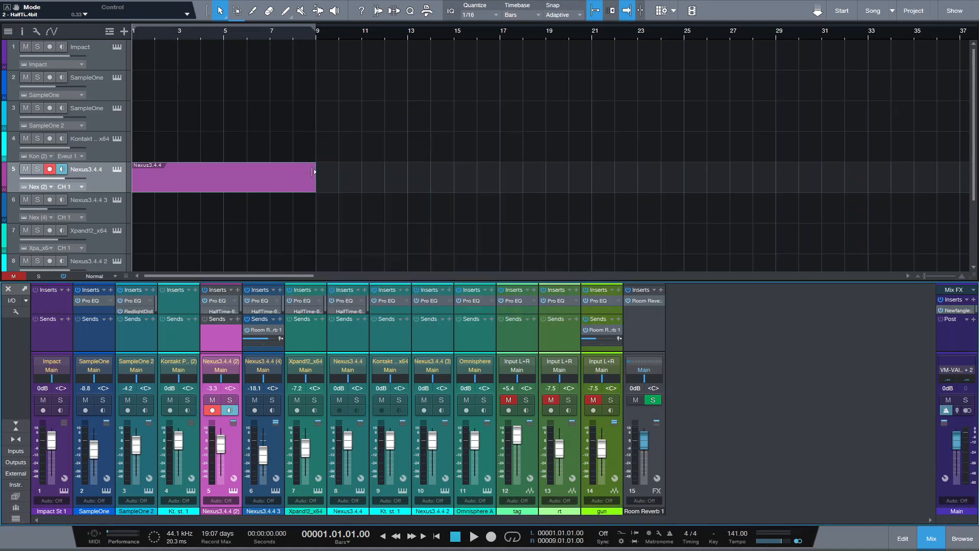
Open the new Nexus3.4.4 part for note editing and draw a sixteenth-note D4 at bar 1.
double_click(157, 186)
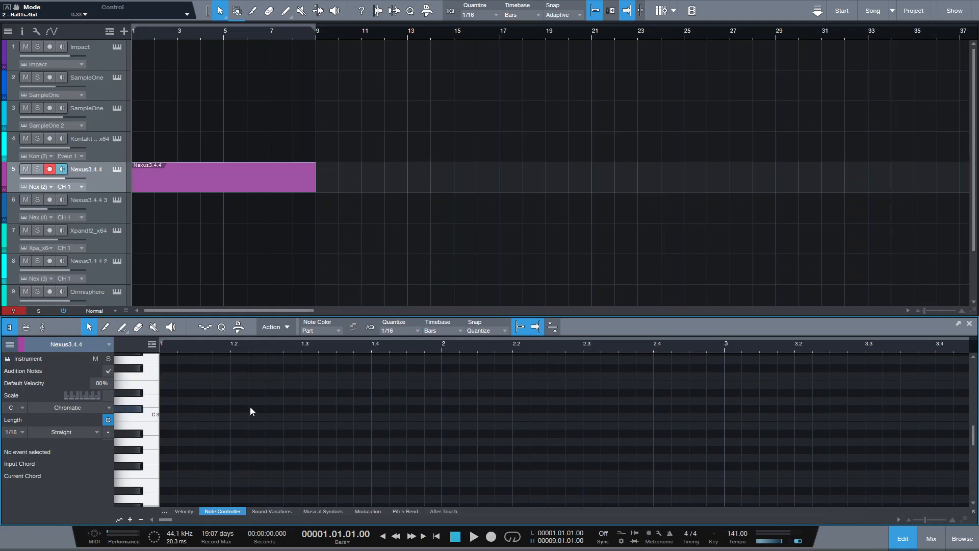
scroll(250, 405, "up", 1)
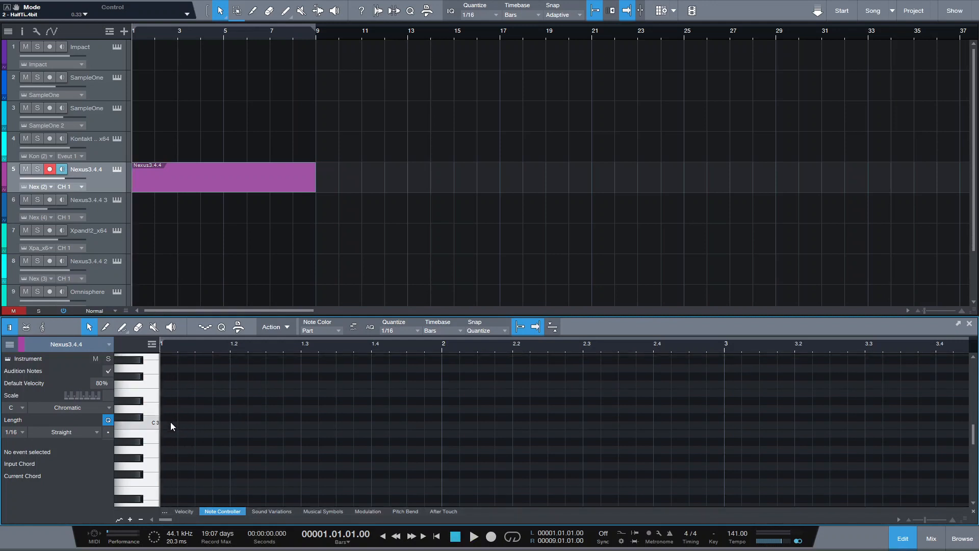
scroll(181, 417, "up", 5)
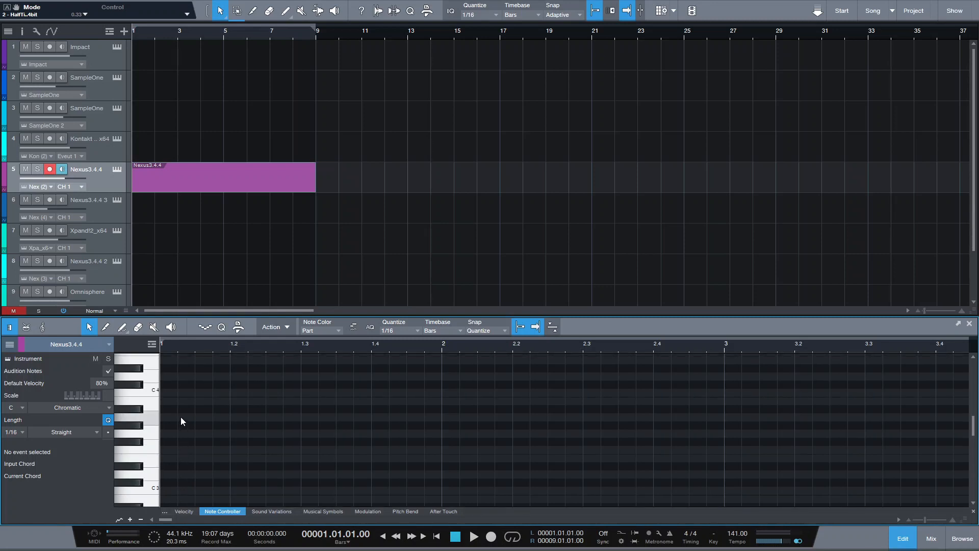
left_click(174, 388)
scroll(207, 412, "up", 3)
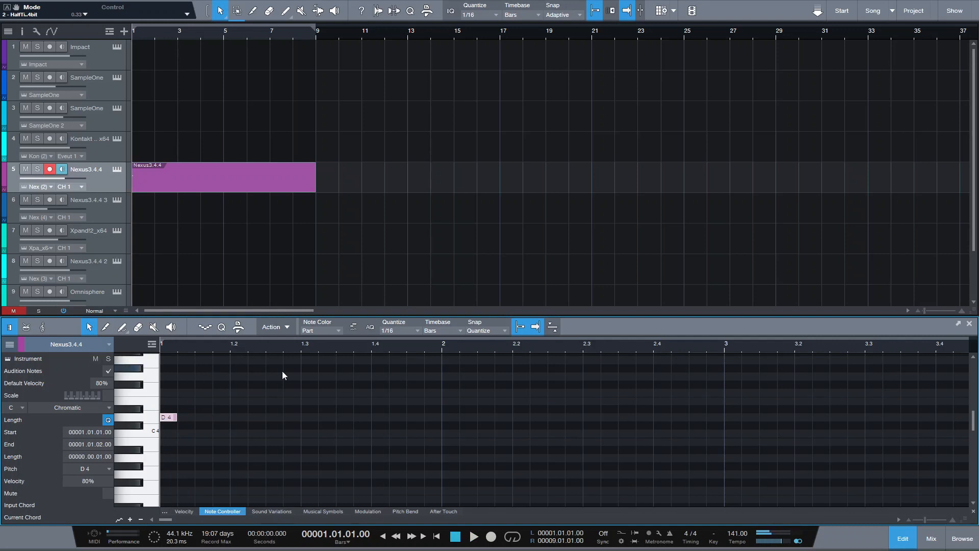
Draw a sixteenth-note A4 above the D4 at bar 1 and play the result.
key("F3")
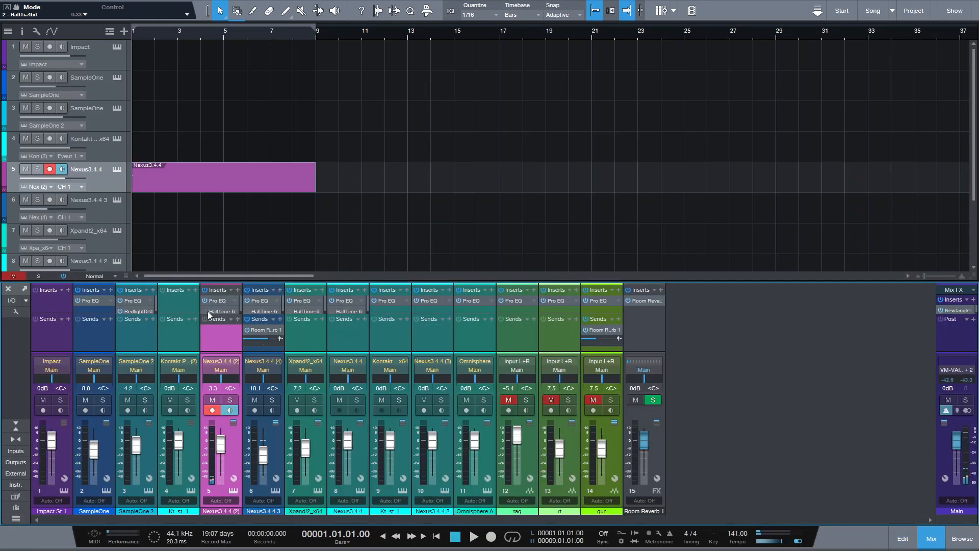
key("F2")
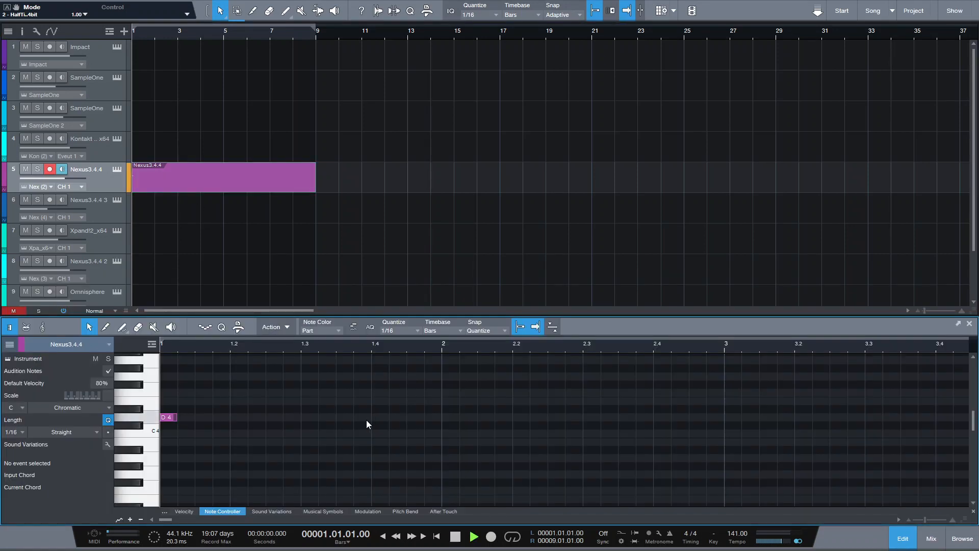
scroll(258, 439, "up", 2)
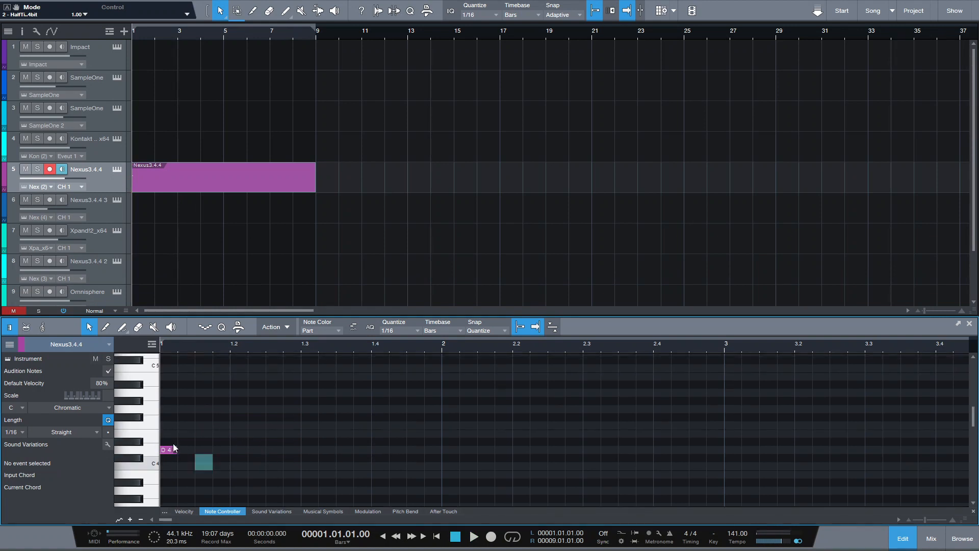
left_click_drag(217, 464, 173, 415)
left_click(166, 393)
key("space")
key("space")
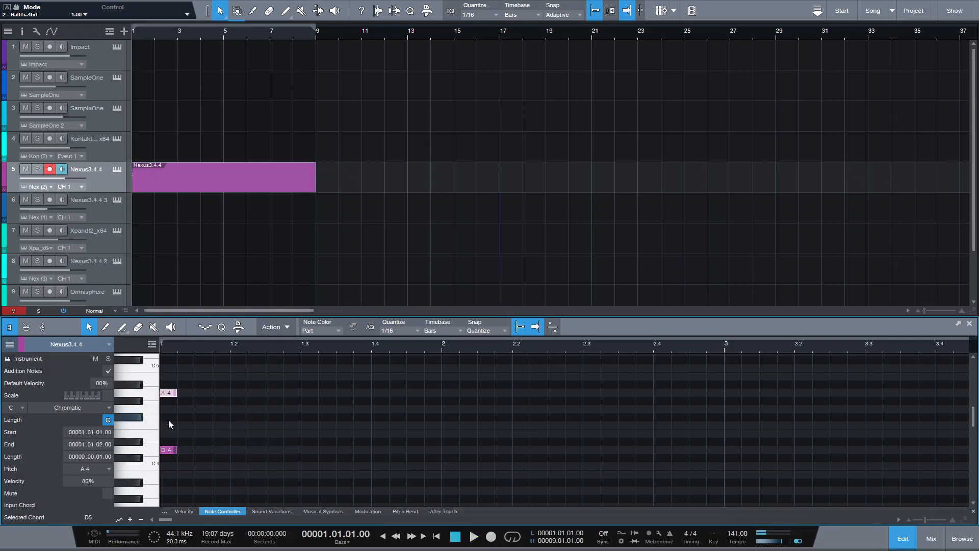
Add a sixteenth-note E4 at 1.1.2 and an F4 at 1.1.3 after the opening chord, and play them.
left_click_drag(229, 462, 182, 390)
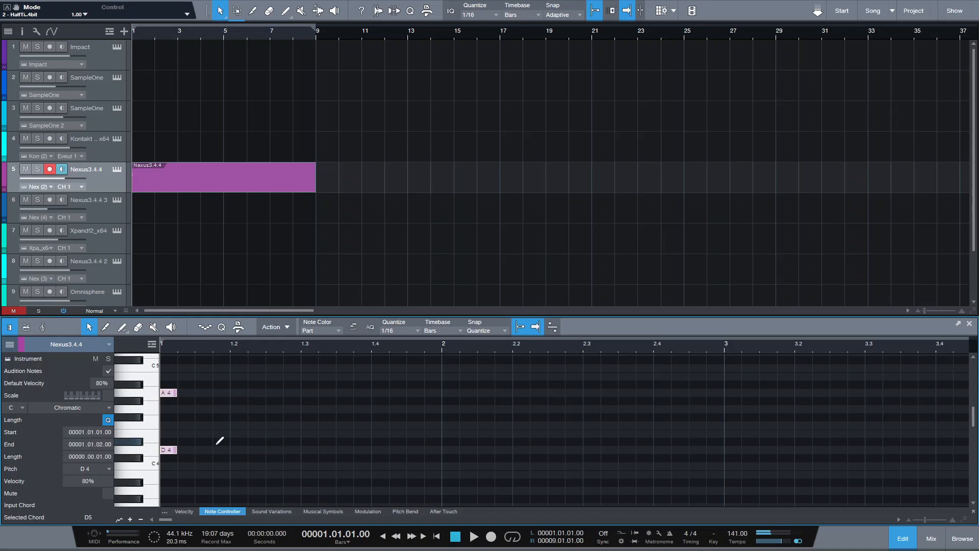
left_click(187, 432)
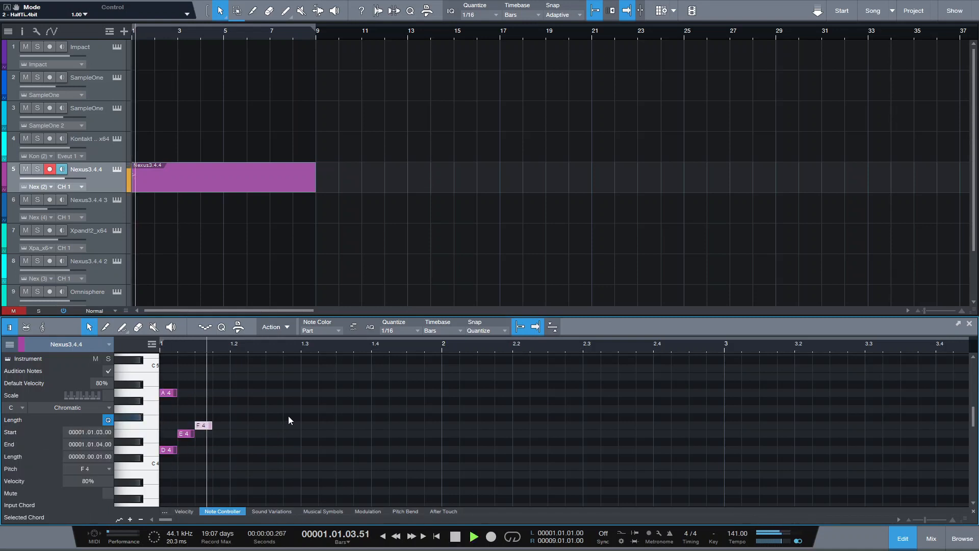
left_click_drag(186, 433, 223, 426)
key("space")
key("space")
Move the E4 to 1.1.3 and the F4 to 1.1.4, and play the phrase.
left_click(205, 424)
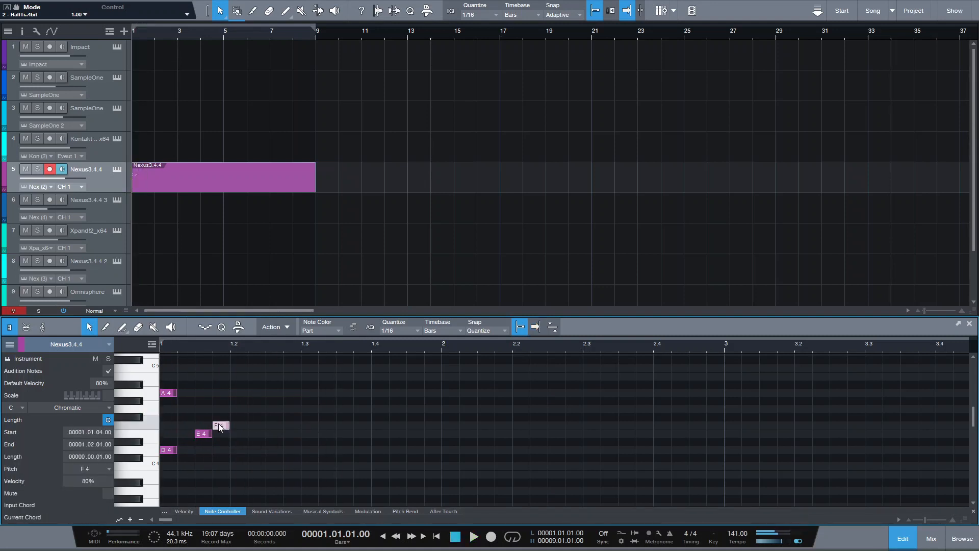
key("space")
key("space")
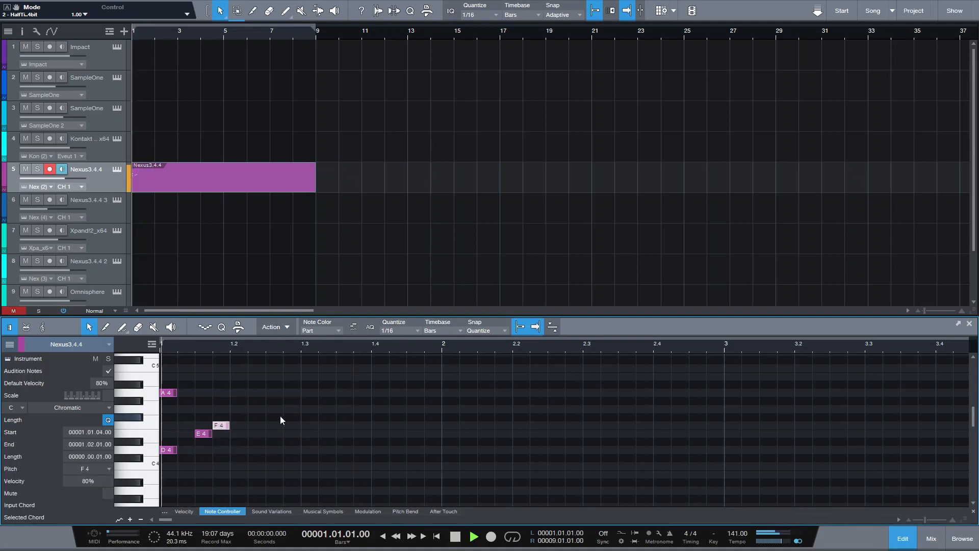
Duplicate the four notes of bar 1 to the start of bar 2 and play them back.
left_click_drag(341, 465, 71, 389)
key("d")
left_click_drag(241, 454, 450, 452)
key("space")
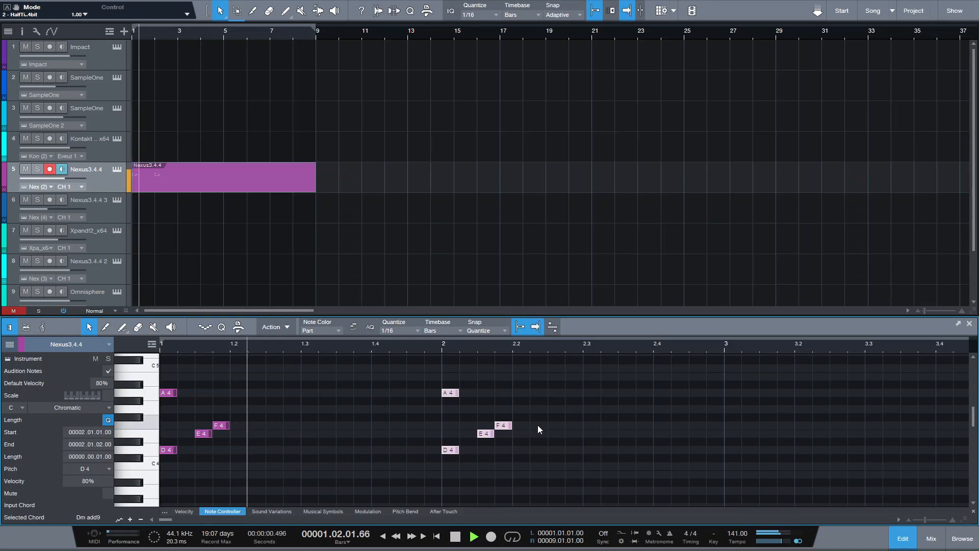
key("space")
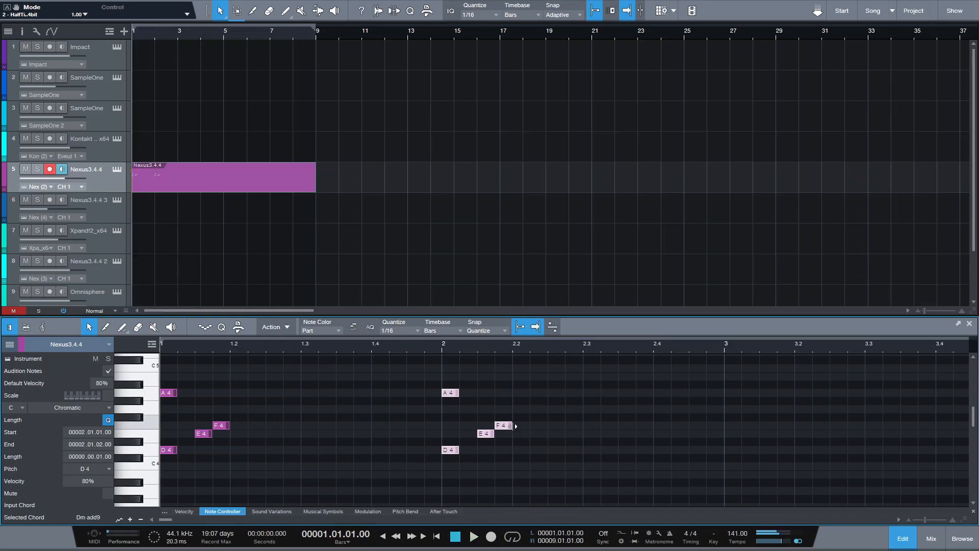
Raise the A4 at the start of bar 2 to A#4 and play both bars.
left_click(458, 402)
left_click_drag(455, 394, 454, 386)
left_click(408, 400)
key("space")
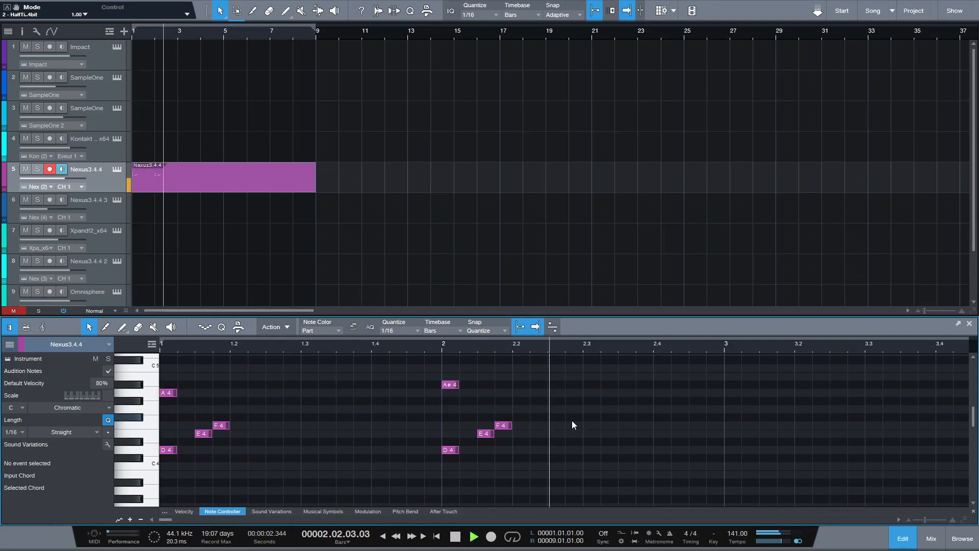
key("space")
Duplicate the four notes of bar 2 to bar 3 and lower the copied A#4 to A4.
left_click_drag(488, 459, 434, 380)
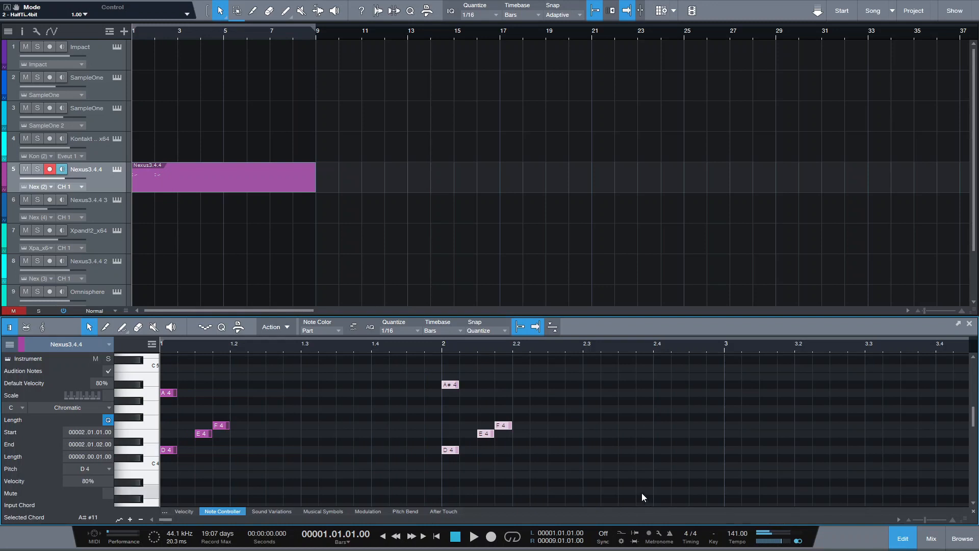
key("d")
left_click_drag(524, 452, 740, 451)
left_click(799, 390)
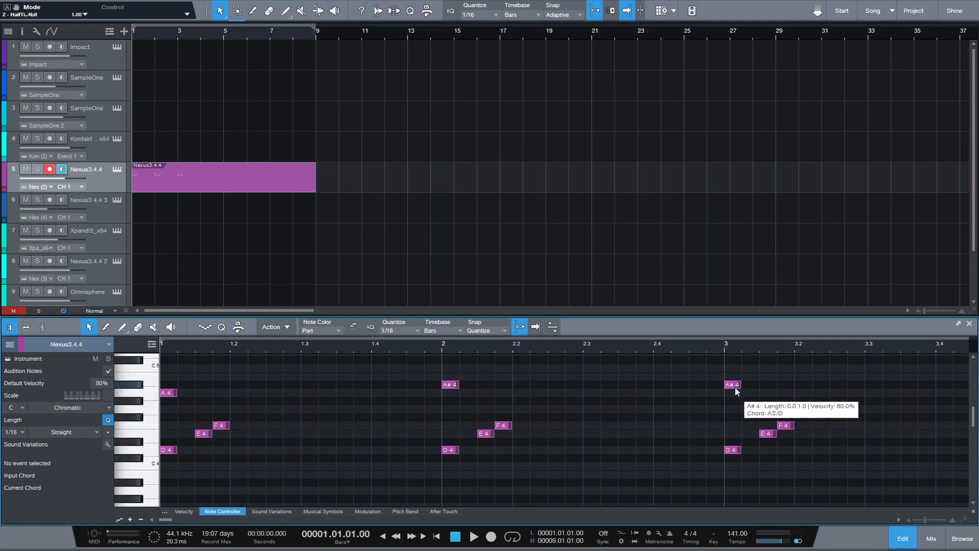
left_click_drag(736, 387, 737, 393)
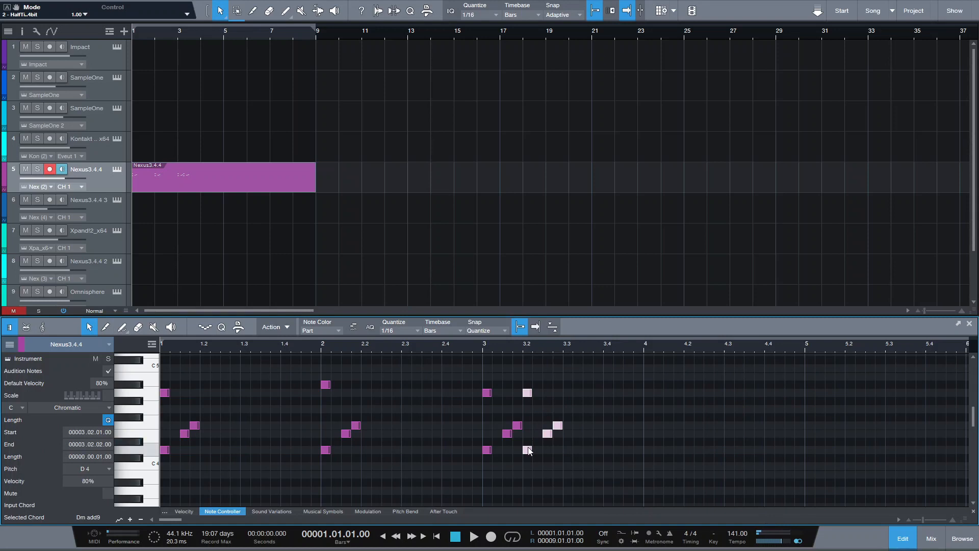
Duplicate the bar 3 notes to the start of bar 4.
left_click_drag(529, 451, 650, 450)
left_click(627, 367)
scroll(631, 352, "up", 3)
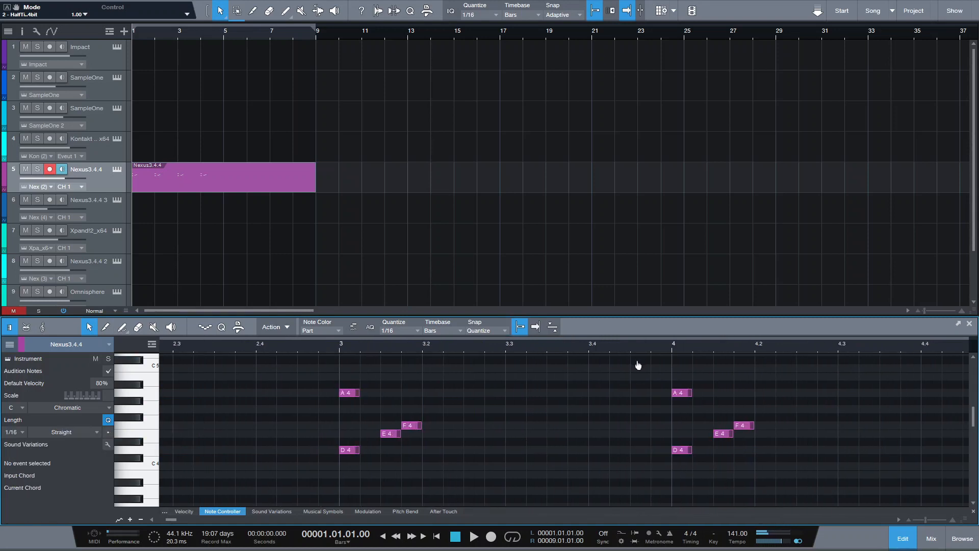
In bar 4, lower the A4 to F4, change the two-note run to G4 followed by E4, and play it.
left_click_drag(686, 393, 684, 416)
left_click_drag(421, 370, 422, 357)
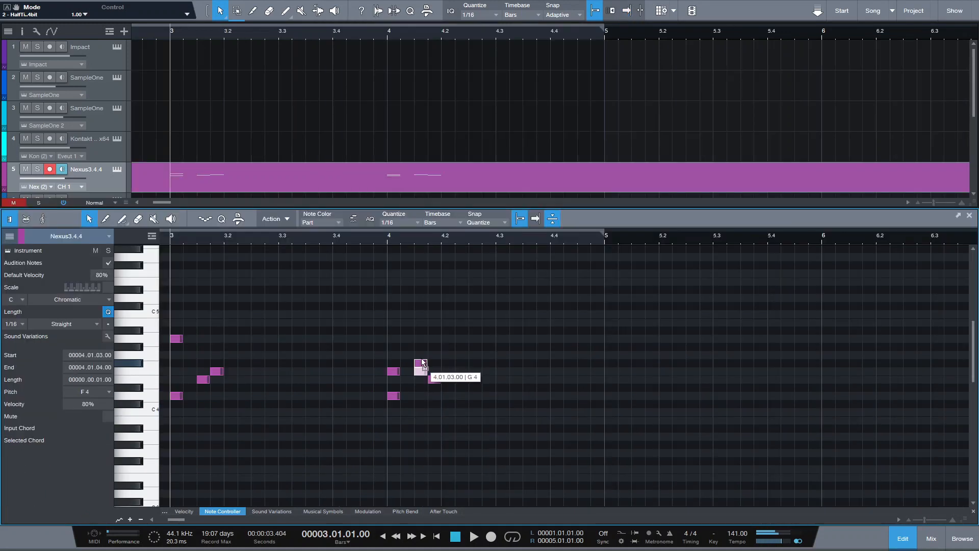
key("space")
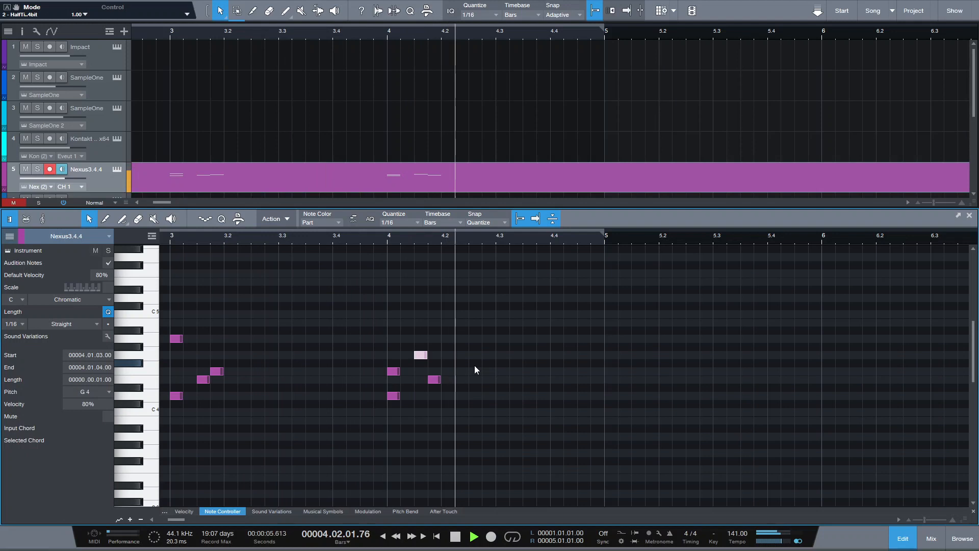
left_click(450, 542)
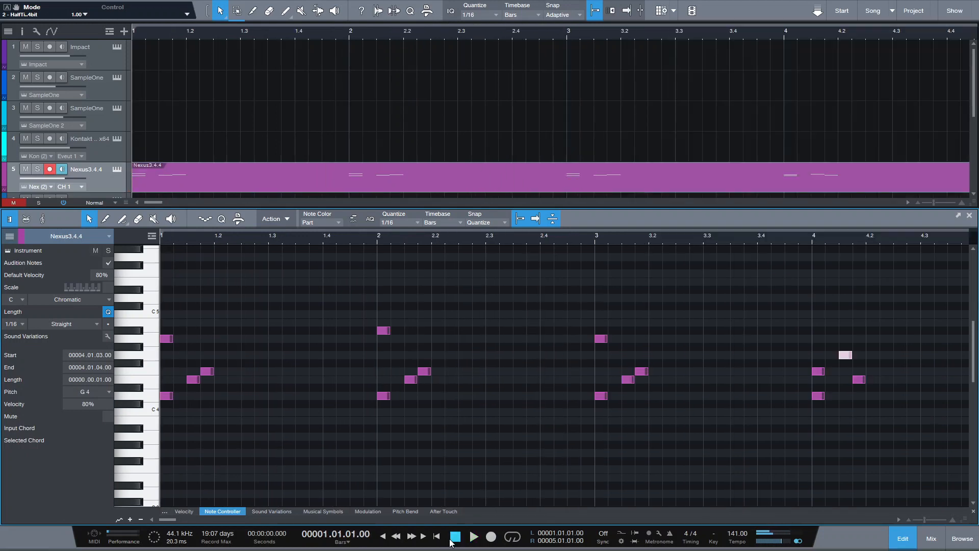
Listen to the whole four-bar melody from the beginning.
scroll(462, 235, "down", 5)
key("space")
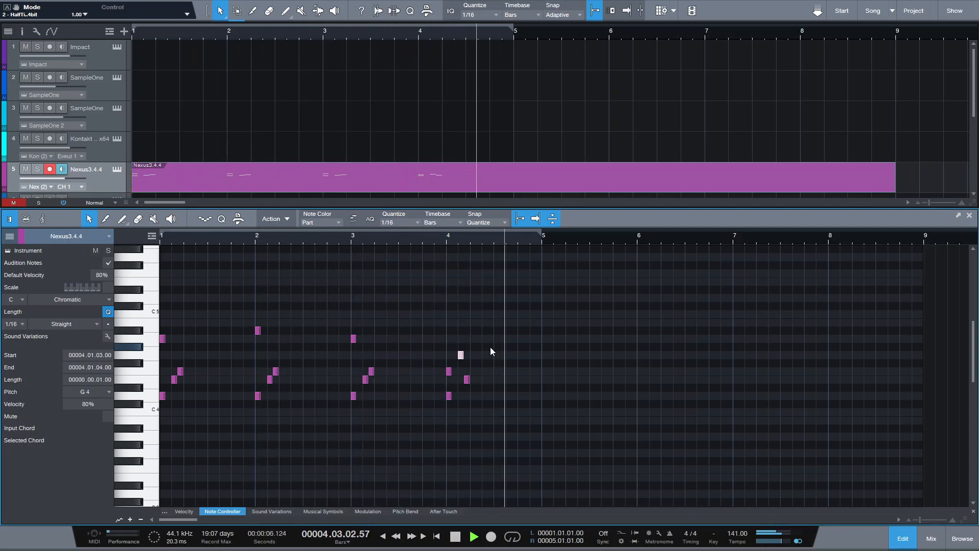
key("space")
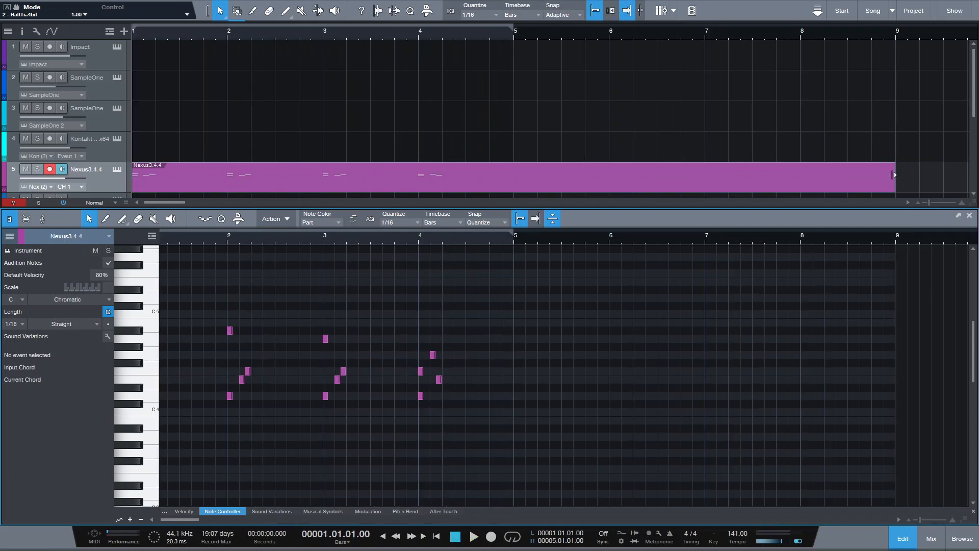
Shorten the Nexus3.4.4 part to end at bar 5 and duplicate it across bars 5 to 9.
left_click_drag(894, 175, 513, 175)
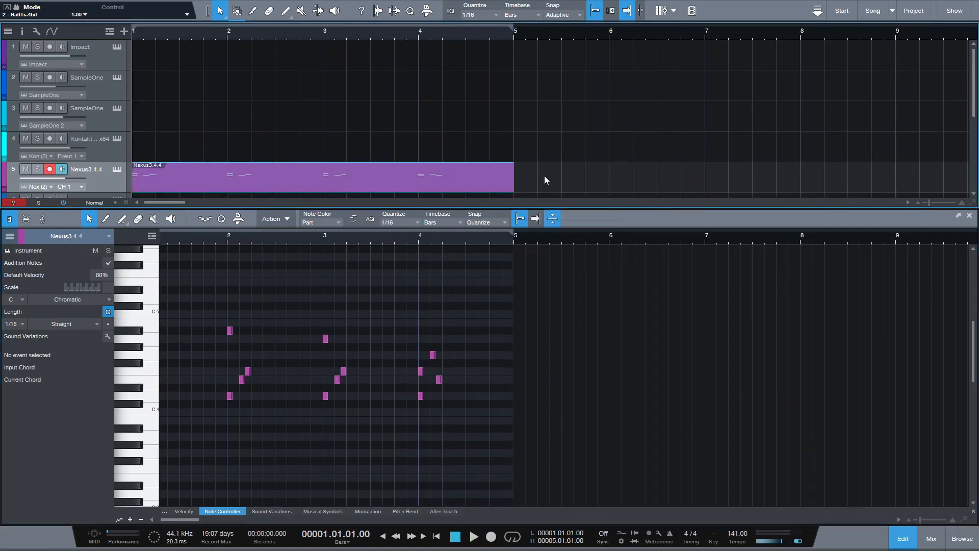
key("d")
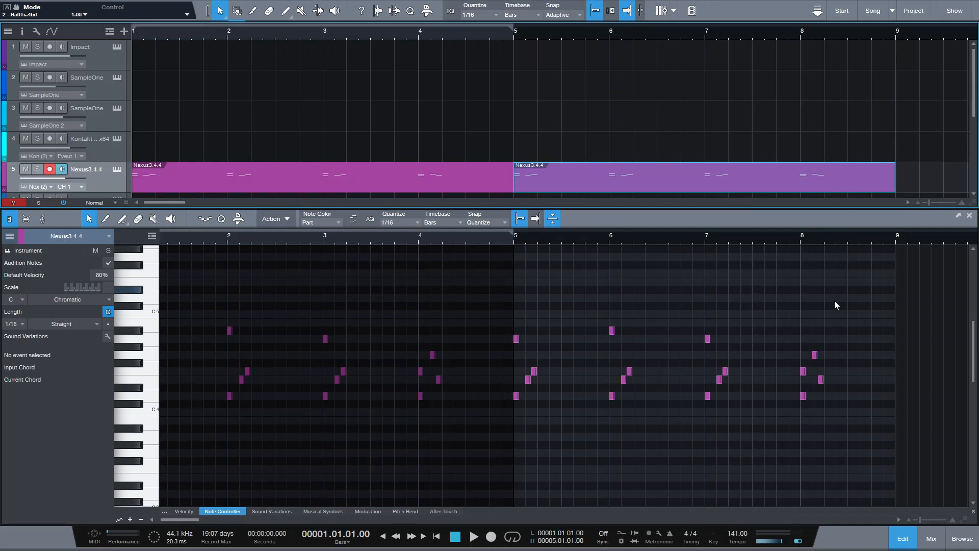
Delete the last E4 in bar 8 of the duplicated part and play from bar 8.
left_click(805, 239)
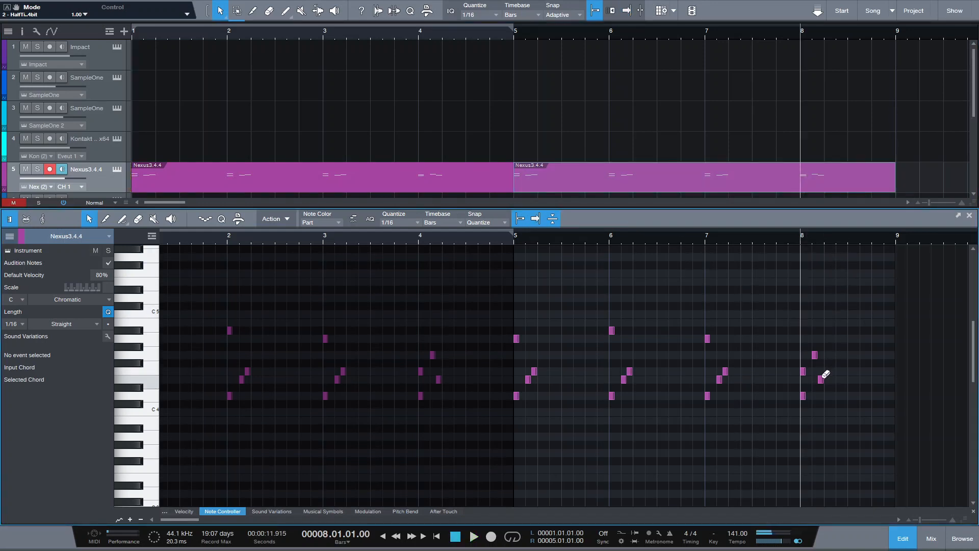
key("space")
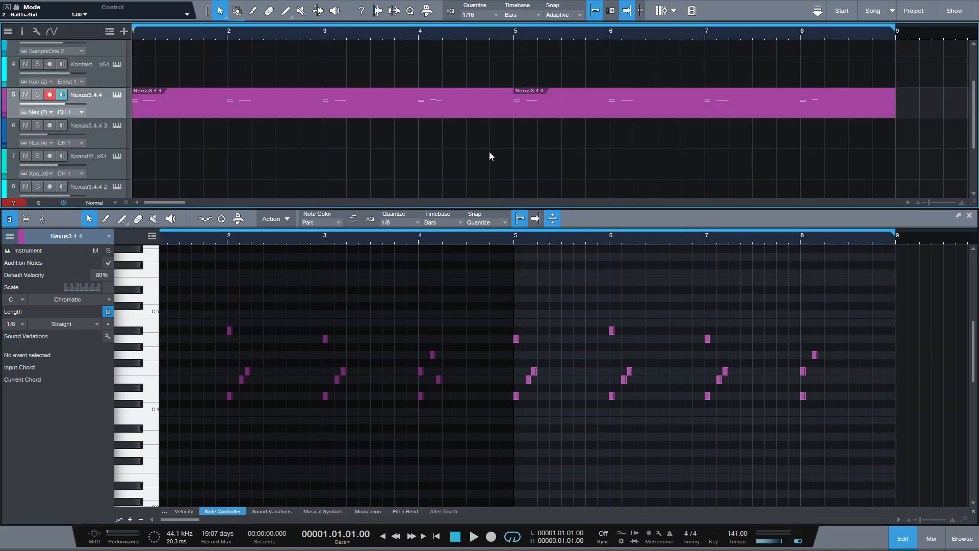
Create an empty instrument part spanning bars 1 to 9 on the Nexus3.4.4 3 track.
left_click(106, 136)
double_click(154, 134)
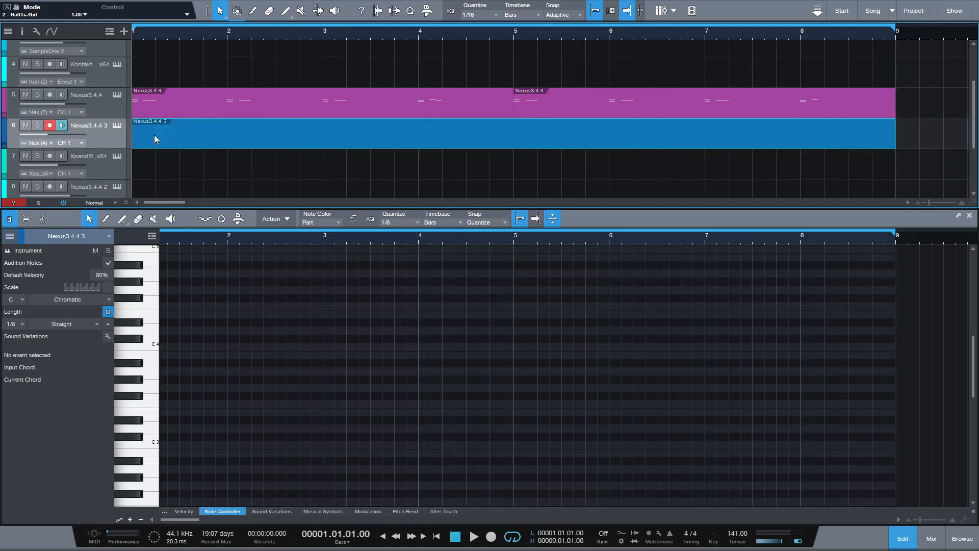
Show the Nexus3.4.4 track's notes as a reference behind the empty Nexus3.4.4 3 part in the note editor.
scroll(215, 397, "up", 2)
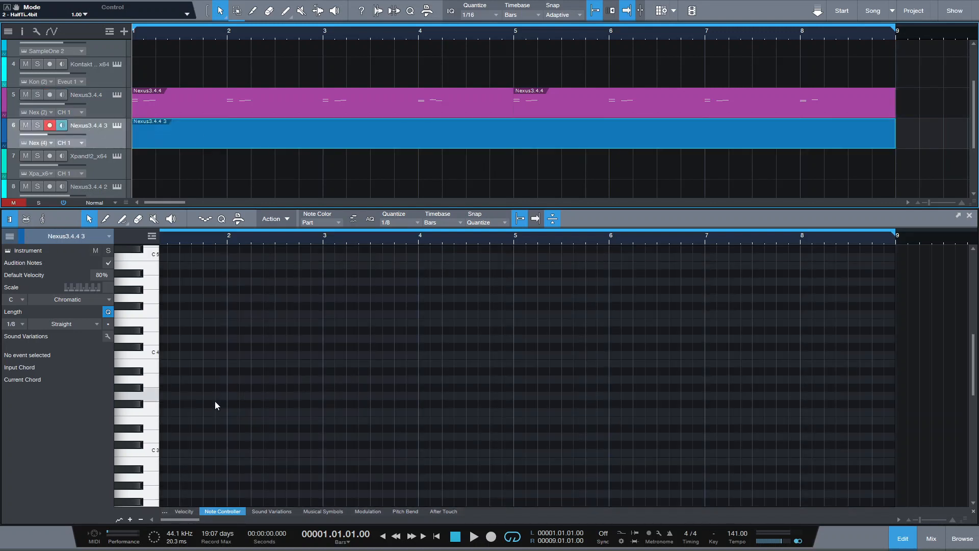
left_click(7, 237)
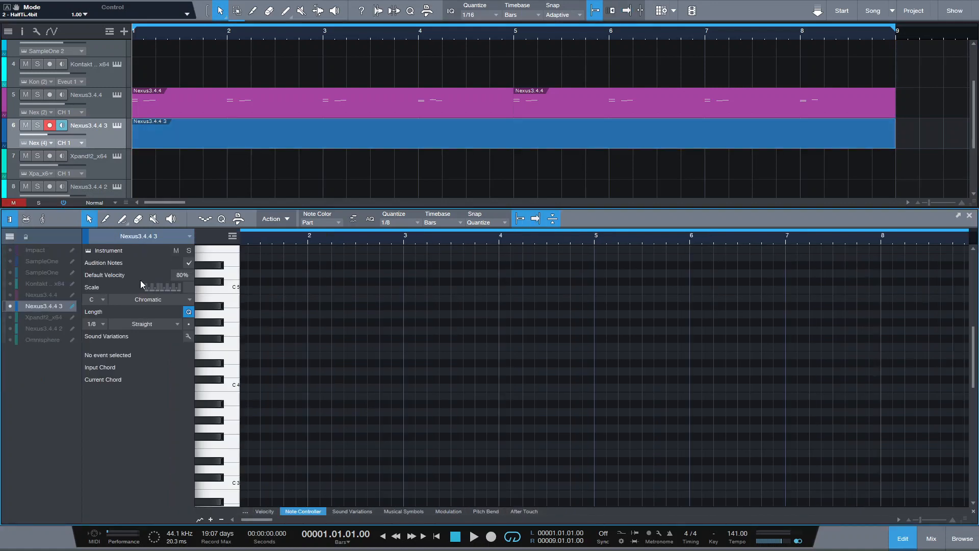
left_click(10, 295)
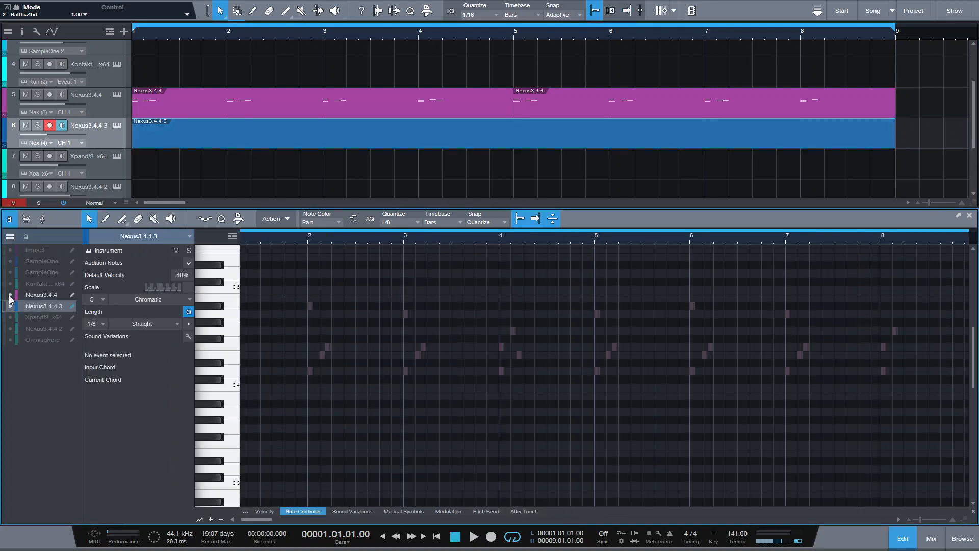
Add D4 and A4 notes to the Nexus3.4.4 3 part, move them to start at 1.3 and play them back.
left_click_drag(257, 518, 225, 518)
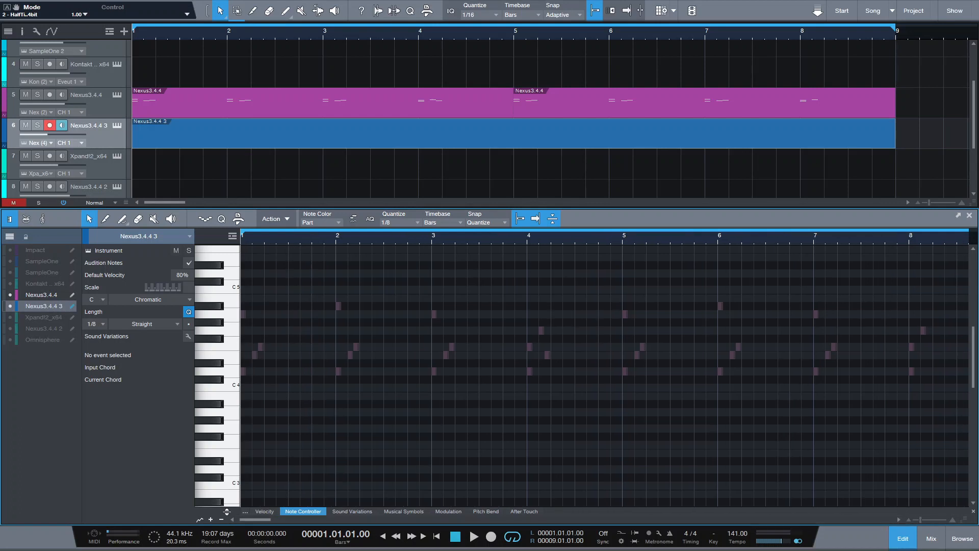
left_click_drag(263, 239, 357, 275)
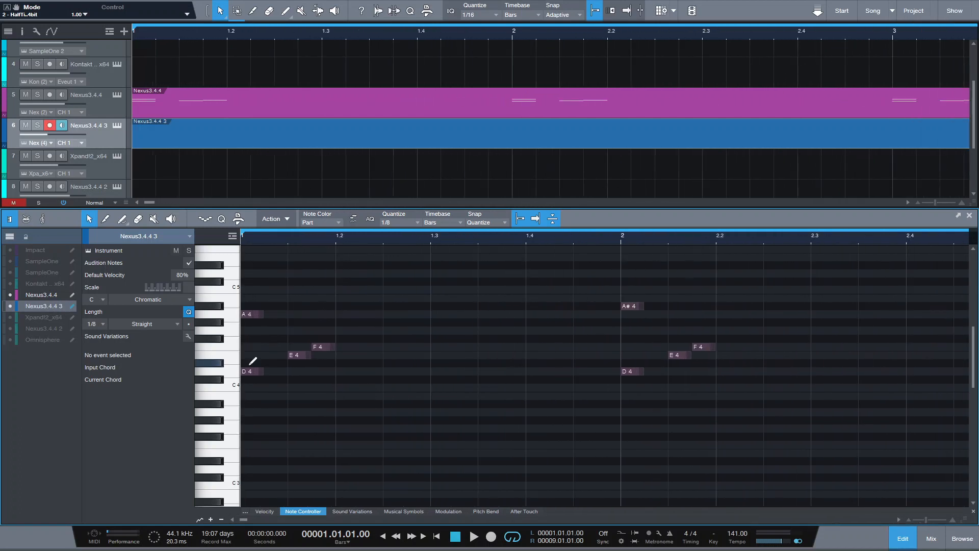
left_click(251, 370)
left_click(253, 314)
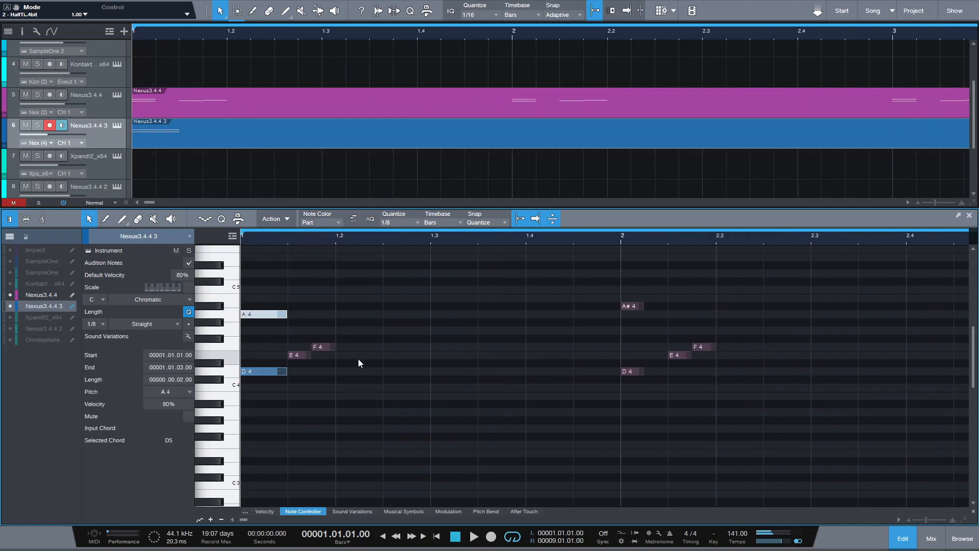
left_click_drag(261, 371, 460, 375)
left_click(473, 331)
key("space")
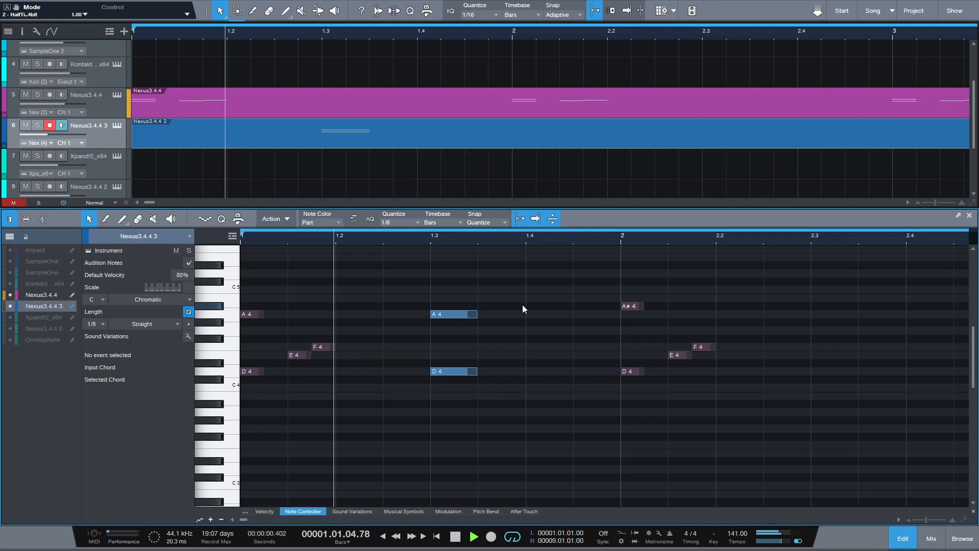
key("space")
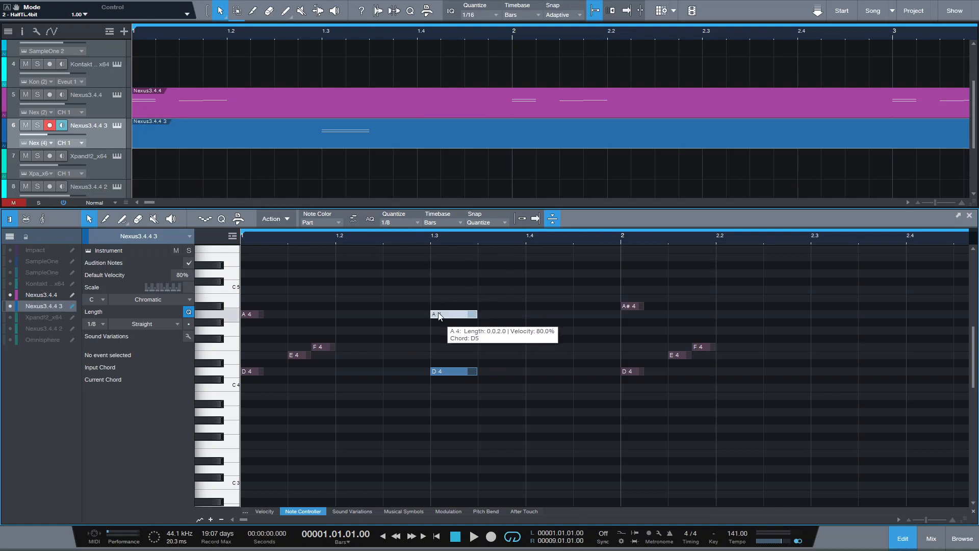
Shift the A4 note at 1.3 slightly later without snapping and play the result.
left_click_drag(439, 316, 444, 315)
key("space")
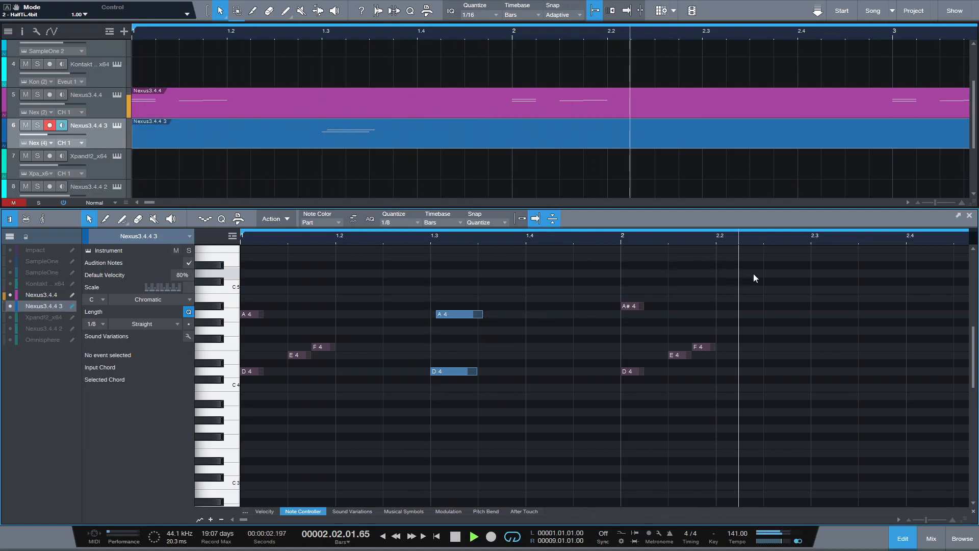
key("space")
Add A#4 and E4 notes at 2.3, offset the A#4 slightly later and play the part.
left_click(817, 296, "ctrl")
key("ctrl+z")
left_click(816, 306, "ctrl")
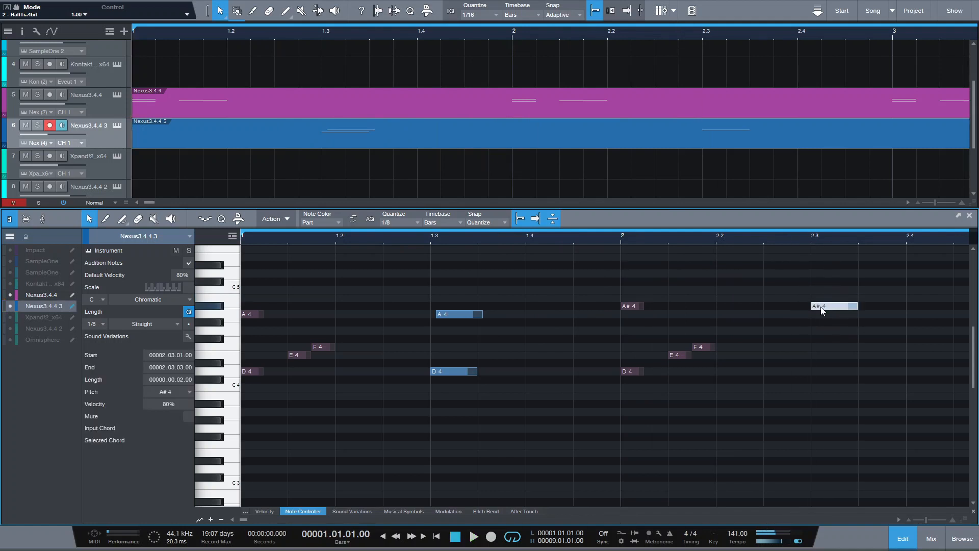
left_click(816, 338, "ctrl")
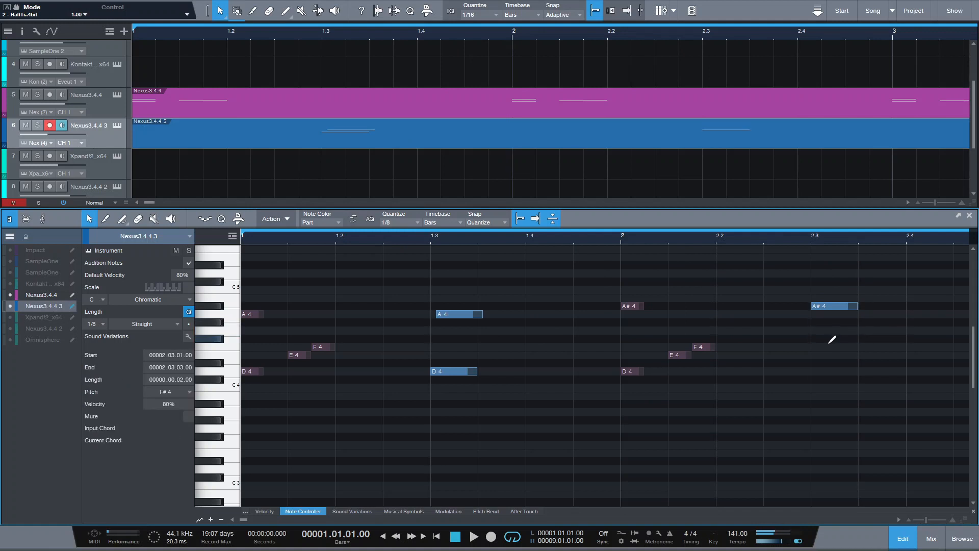
left_click(831, 354)
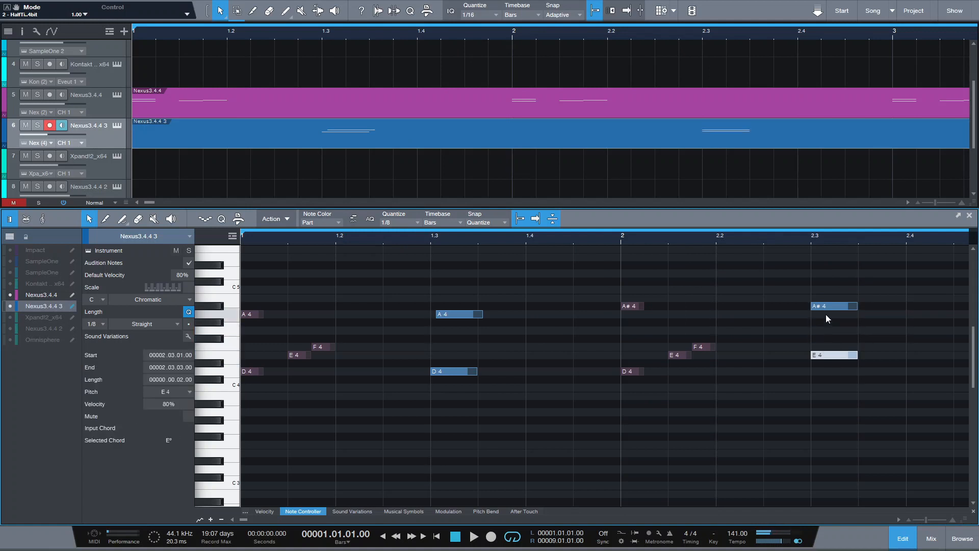
left_click_drag(828, 310, 825, 309)
scroll(693, 236, "down", 5)
key("space")
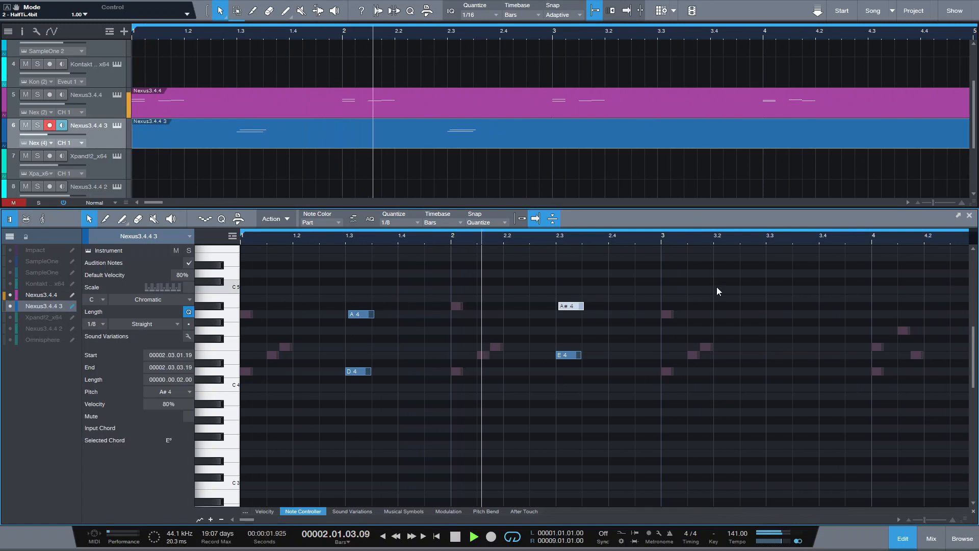
Play the Nexus3.4.4 and Nexus3.4.4 3 parts together to check the counter-melody.
key("space")
key("space")
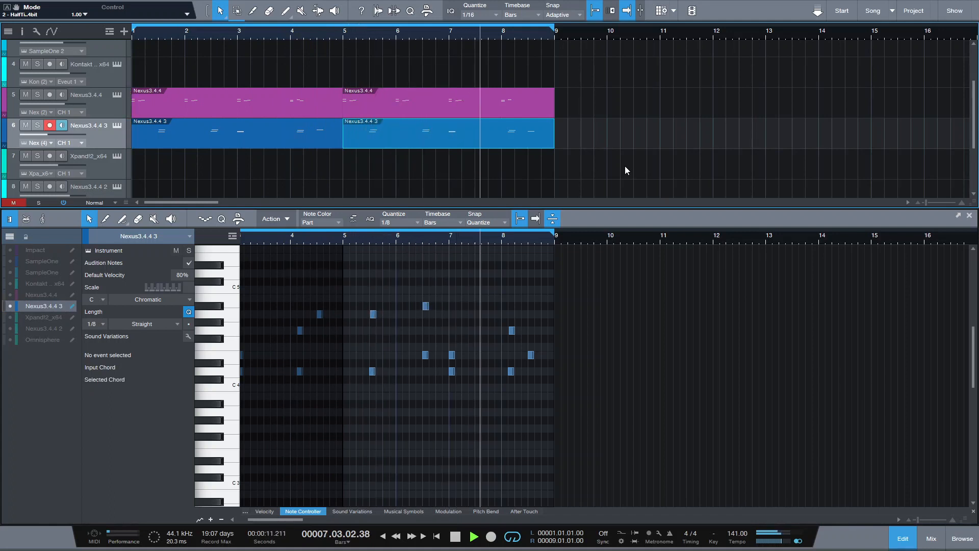
key("space")
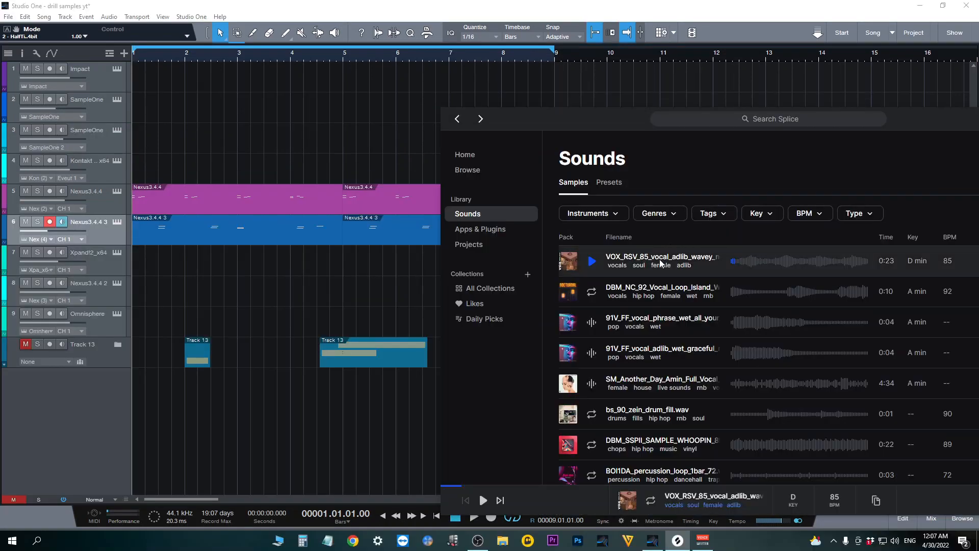
Place the VOX_RSV_85 vocal adlib sample from Splice on a new track at bar 2 and play it at -7.8 dB.
left_click_drag(661, 264, 206, 391)
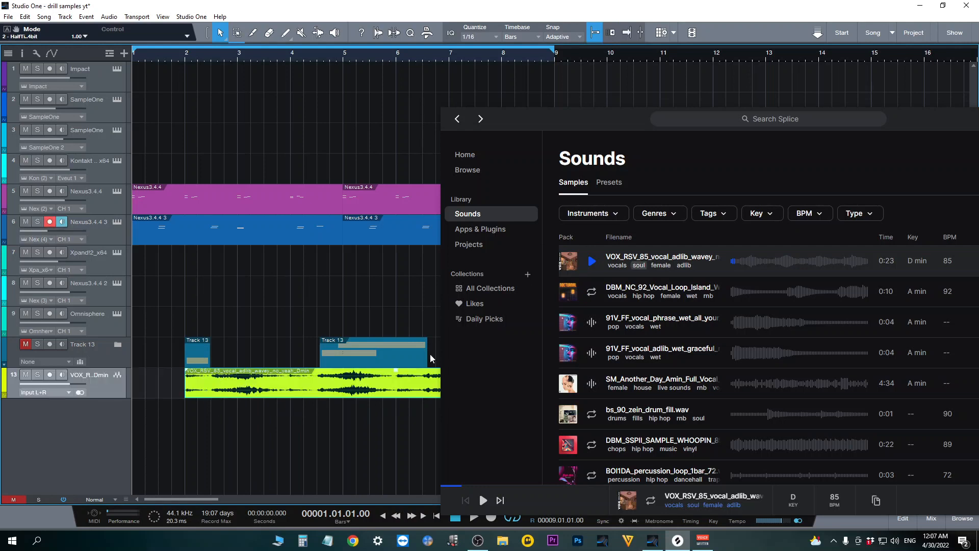
left_click_drag(909, 118, 665, 108)
left_click(798, 108)
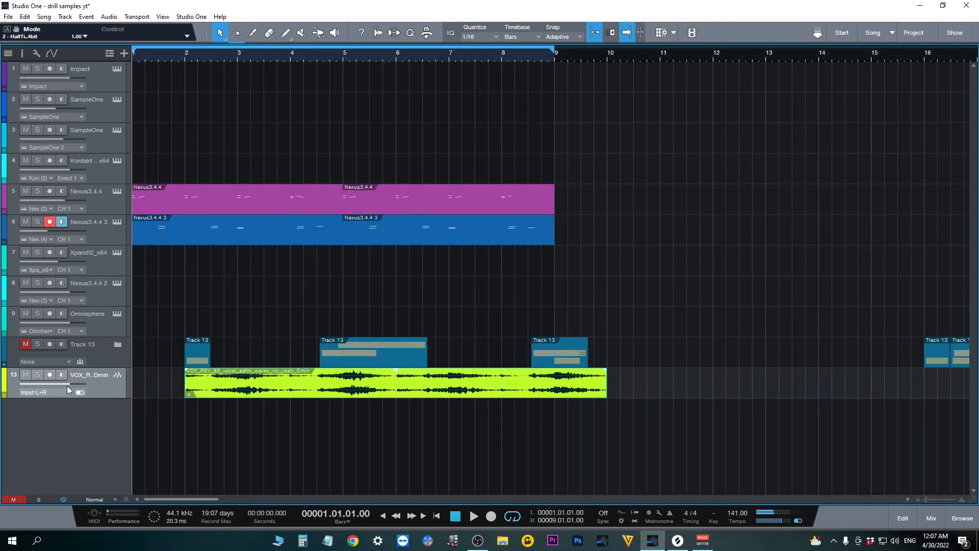
key("space")
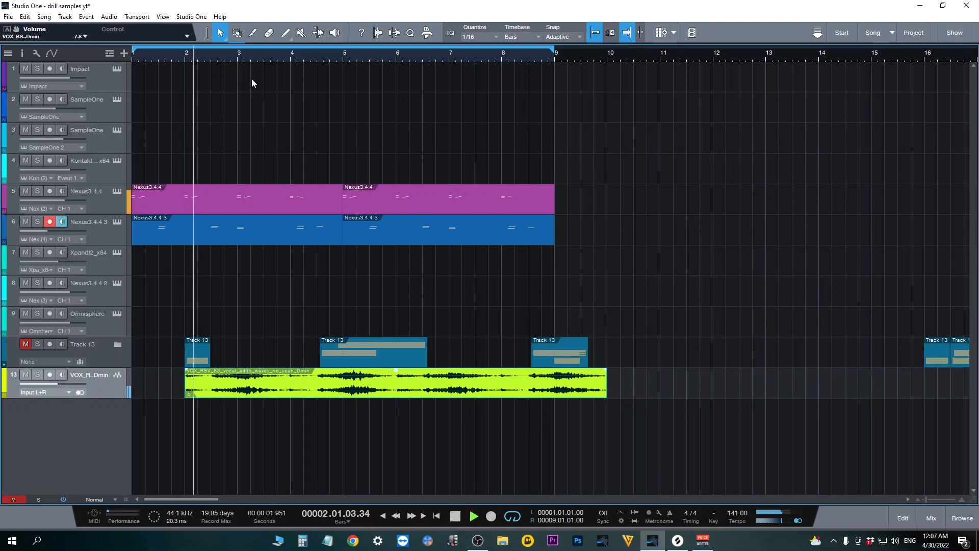
key("space")
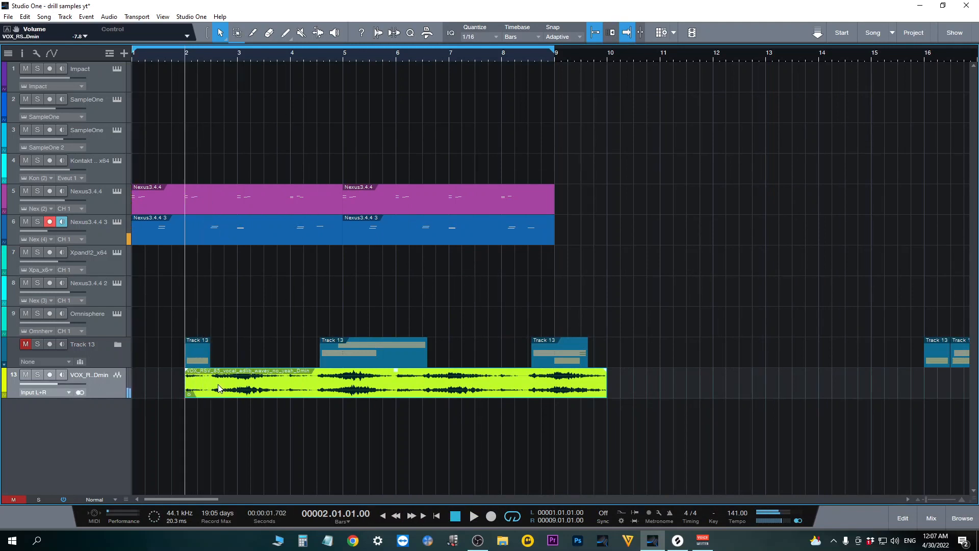
Split the vocal clip at 2.3, delete the rest after the split and add a short fade-out to the remaining piece.
key("5")
left_click(210, 379)
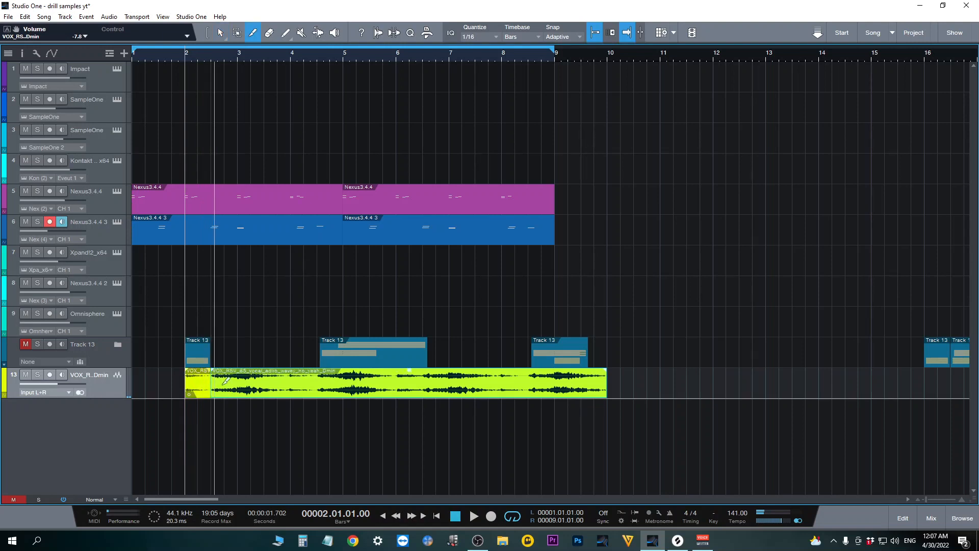
key("4")
left_click(288, 392)
left_click_drag(209, 370, 207, 376)
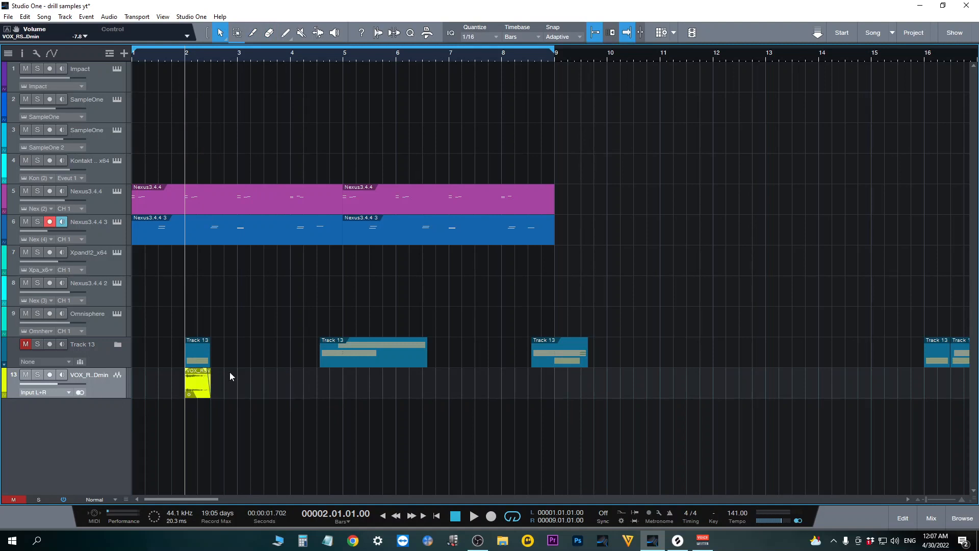
Add the LittleAlterBoy effect from the aSound Desighn folder to the vocal adlib track.
left_click(963, 518)
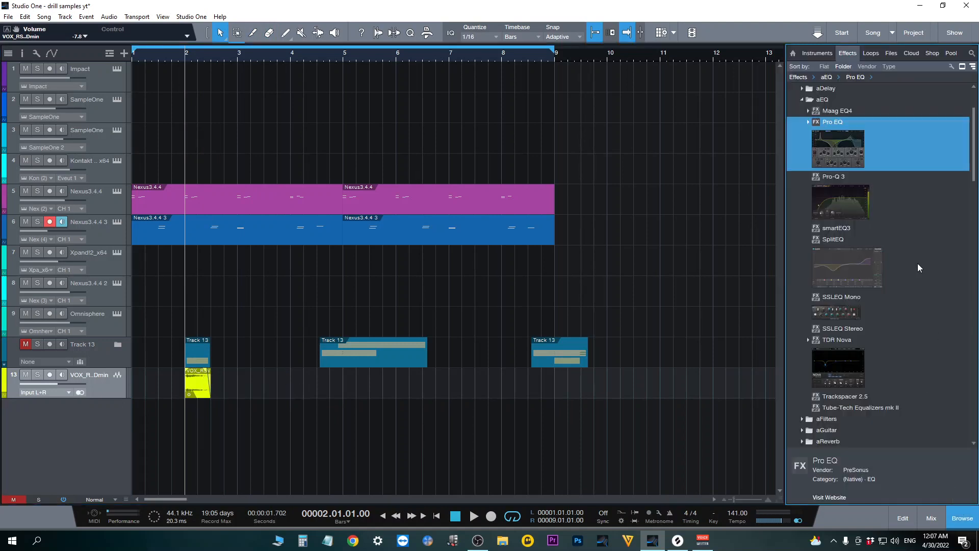
double_click(813, 99)
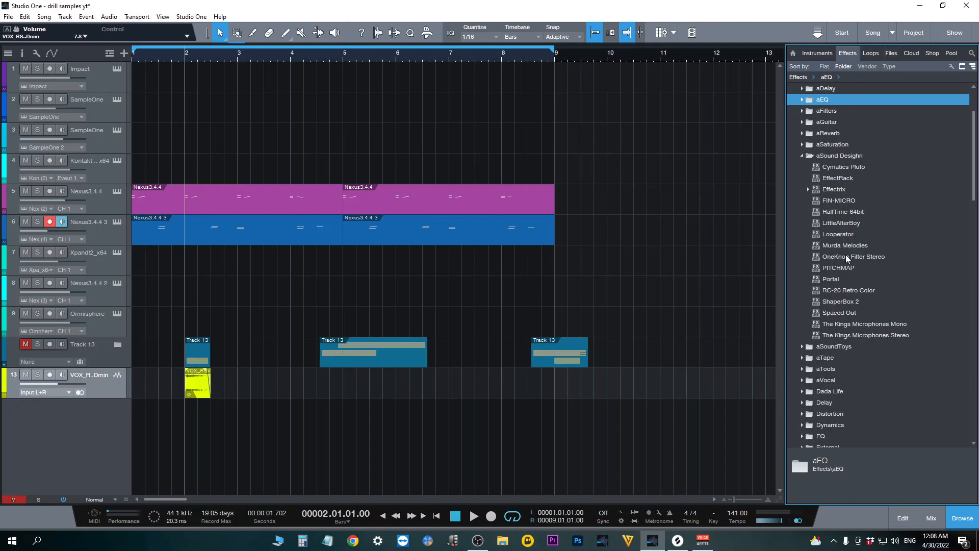
left_click(841, 220)
left_click_drag(840, 220, 105, 389)
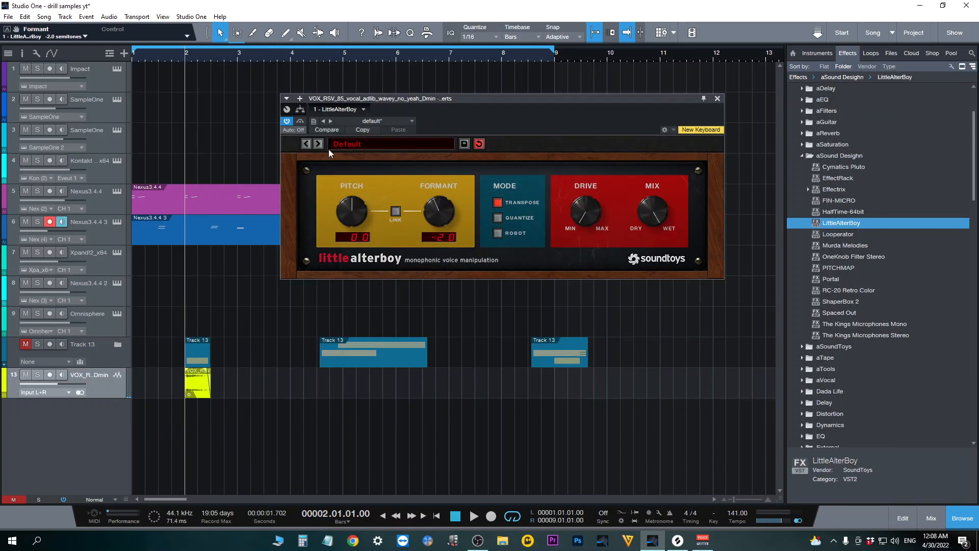
Set LittleAlterBoy's formant to -2.6 semitones while auditioning the vocal, and close the effect window and browser.
key("space")
key("space")
key("space")
key("space")
left_click(717, 99)
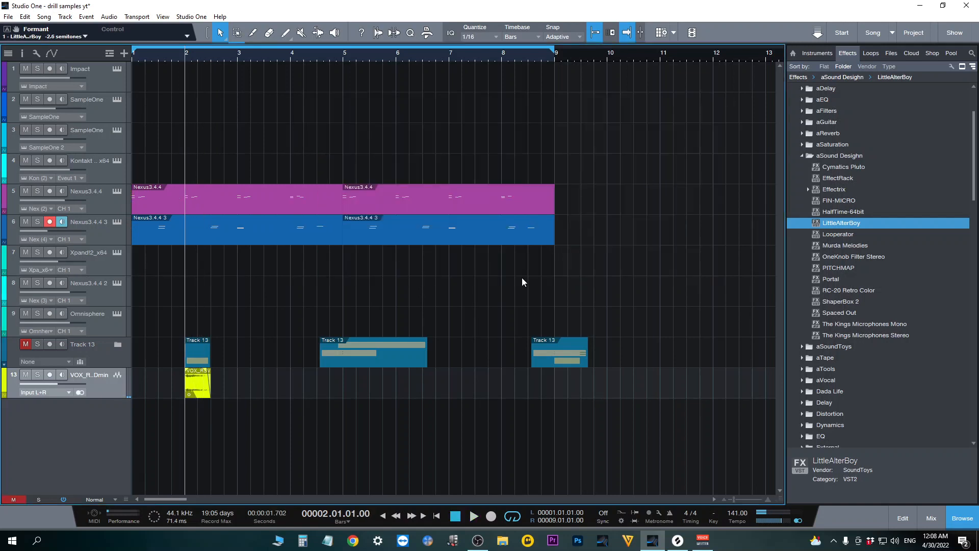
left_click(969, 512)
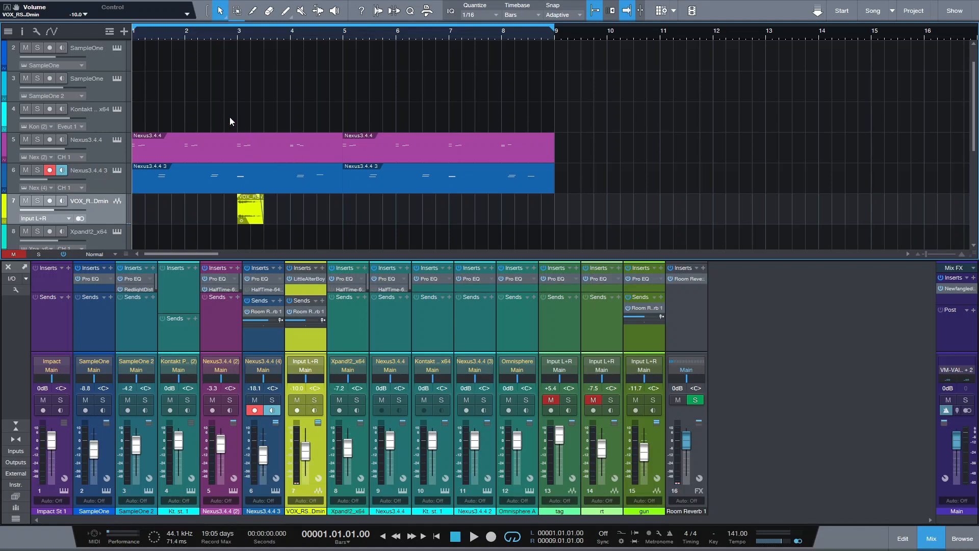
Clear the Nexus3.4.4 3 part from bars 1 to 5, keeping only bars 5 to 9, and play the song.
left_click_drag(174, 178, 448, 212)
key("space")
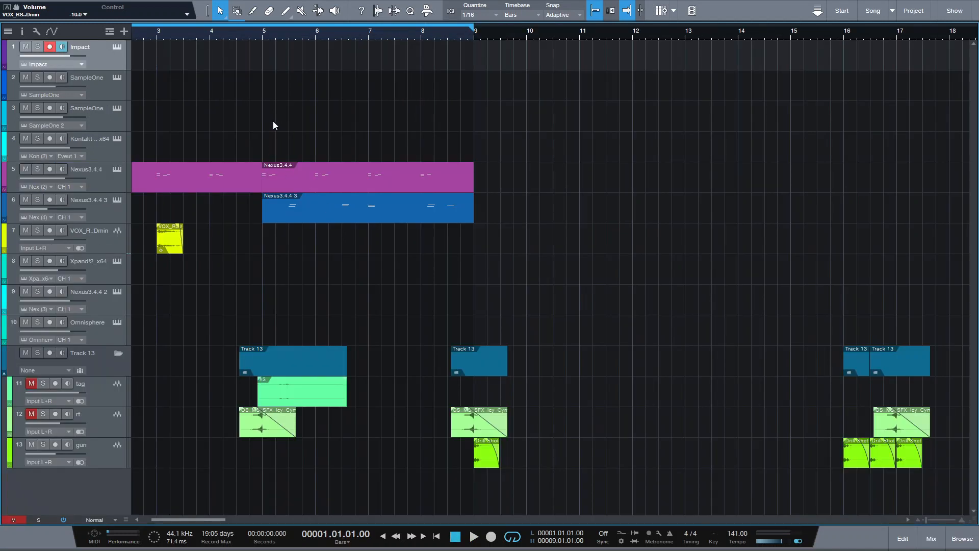
Create a part on the Impact track spanning bars 1 to 9 and turn it into a 64-step pattern.
left_click_drag(186, 521, 86, 520)
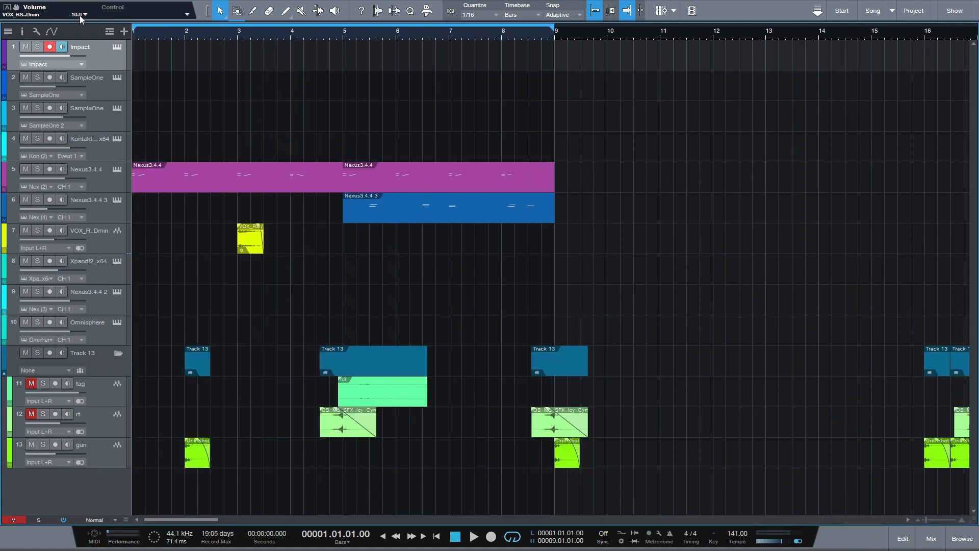
double_click(155, 60)
double_click(170, 61)
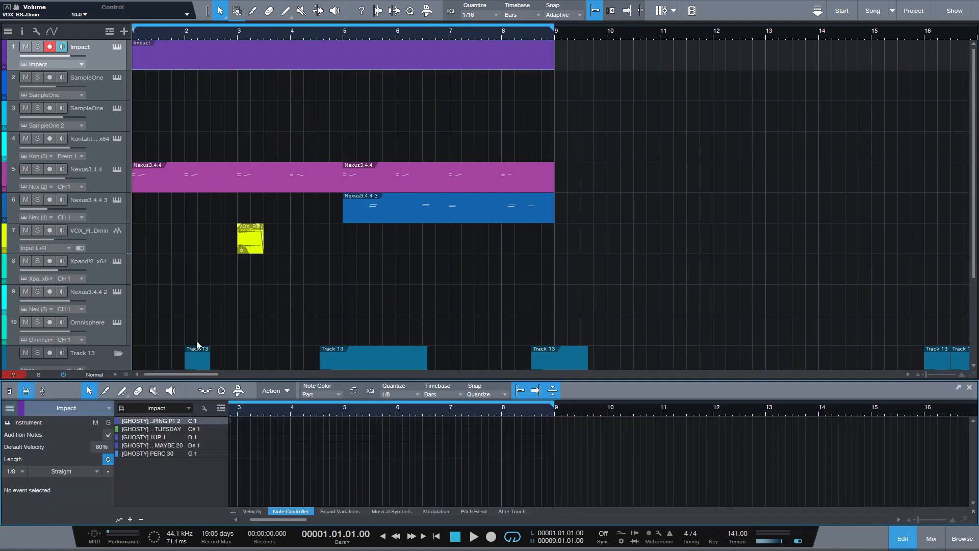
key("ctrl+shift+p")
left_click(199, 394)
left_click(212, 483)
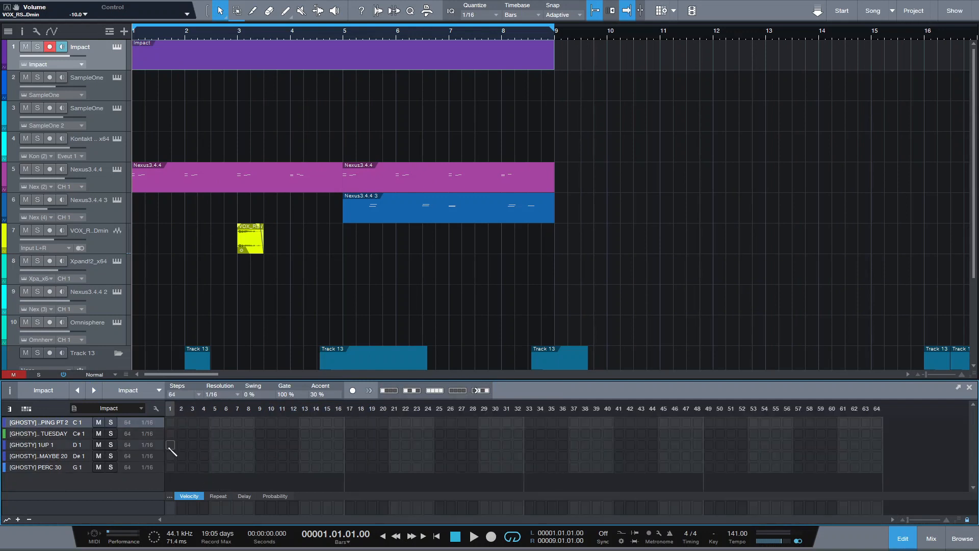
Program 1UP hits on steps 1, 4 and 7, repeat them every eight steps across the pattern and play it.
left_click(170, 445)
left_click(170, 446)
left_click(204, 444)
left_click(238, 444)
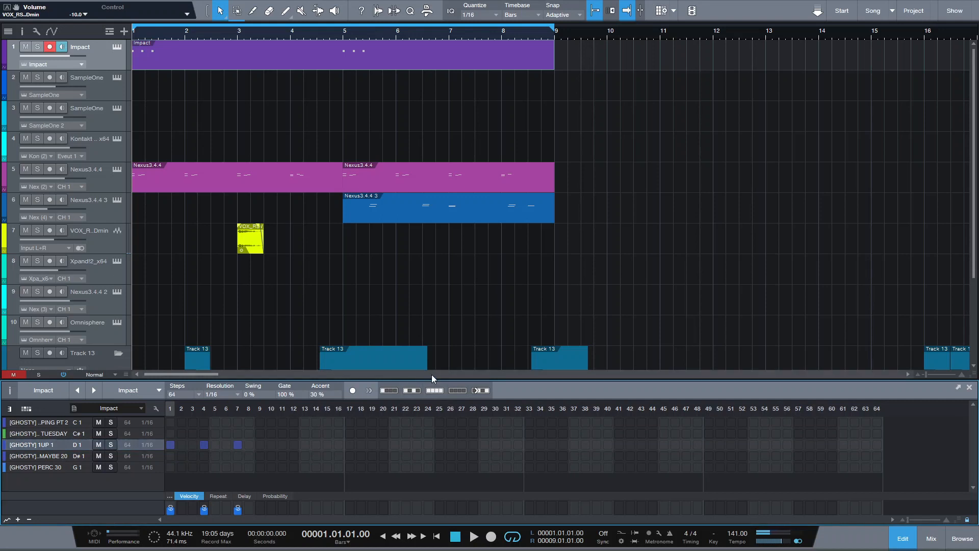
key("d")
key("d")
key("d")
key("space")
key("space")
key("space")
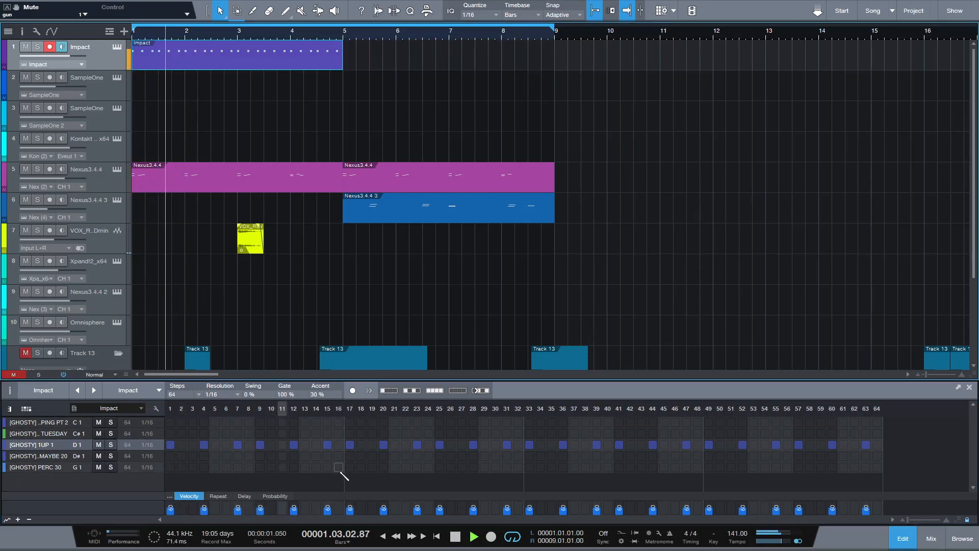
key("space")
Remove the 1UP hit on step 20, add a softer hit with velocity 19 on step 22 and play the pattern.
left_click(384, 445)
key("space")
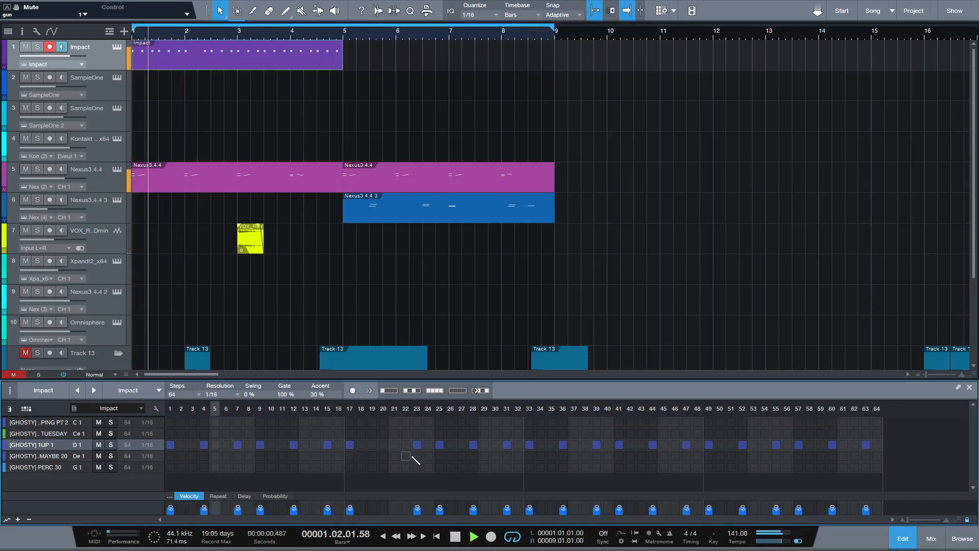
left_click(406, 445)
key("space")
key("space")
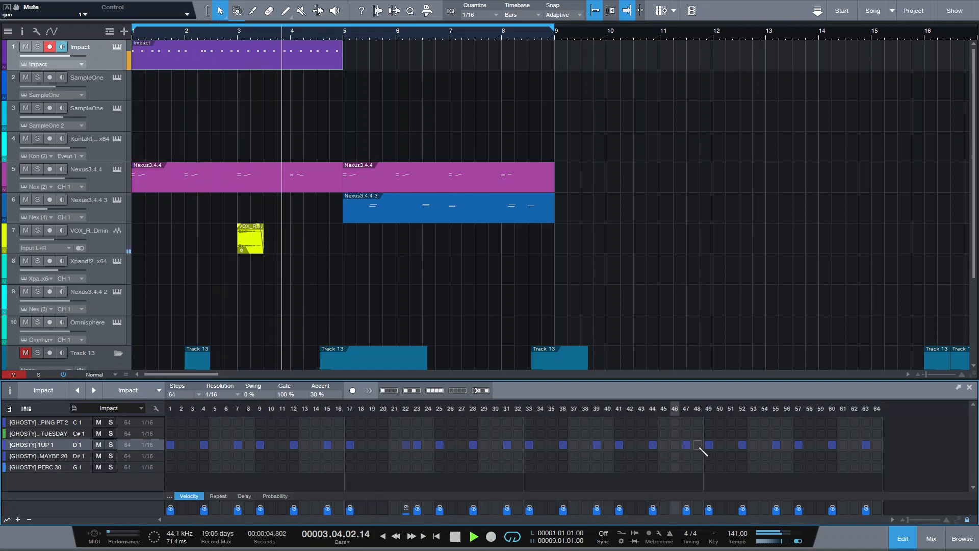
key("space")
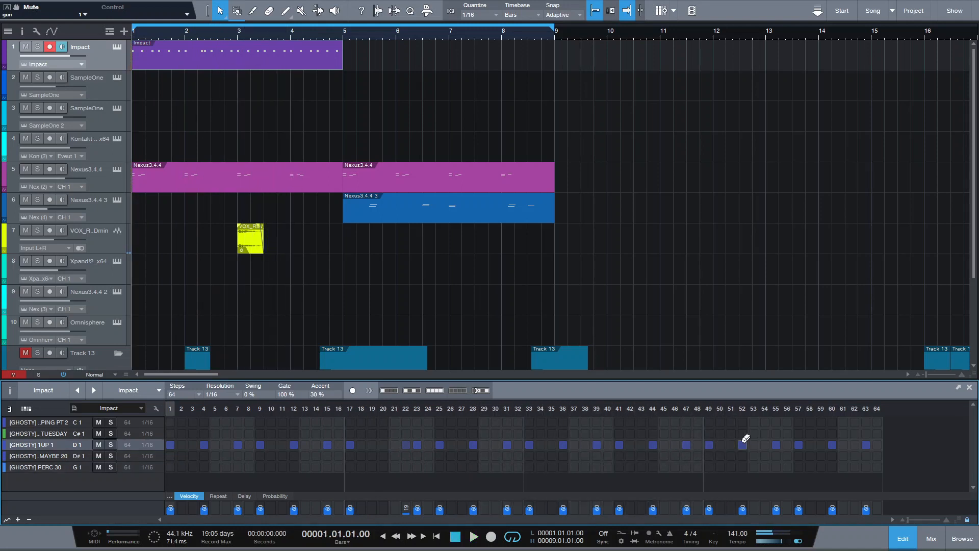
Replace the 1UP hit on step 52 with softer hits on steps 54, 56 and 58 at velocities 22, 15 and 7, and play.
left_click(765, 445)
left_click(787, 445)
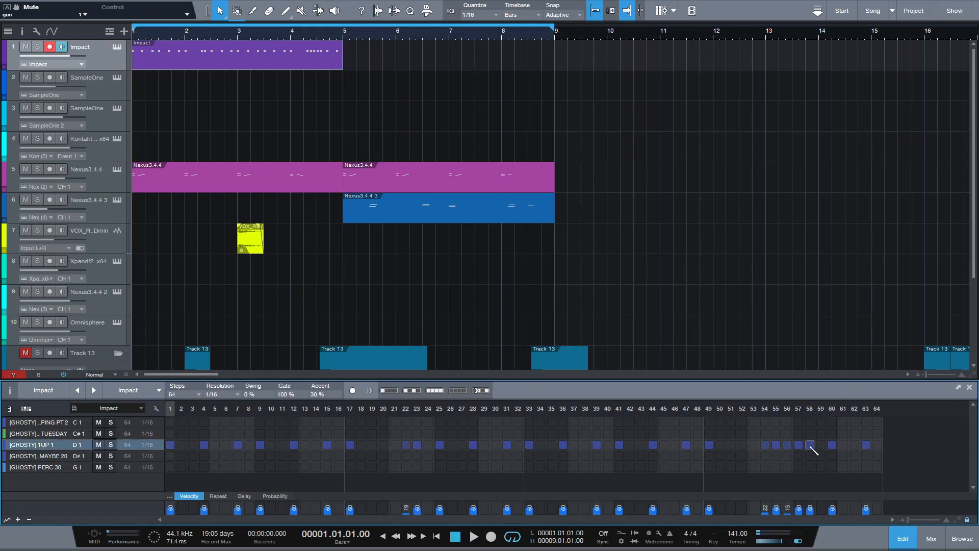
key("space")
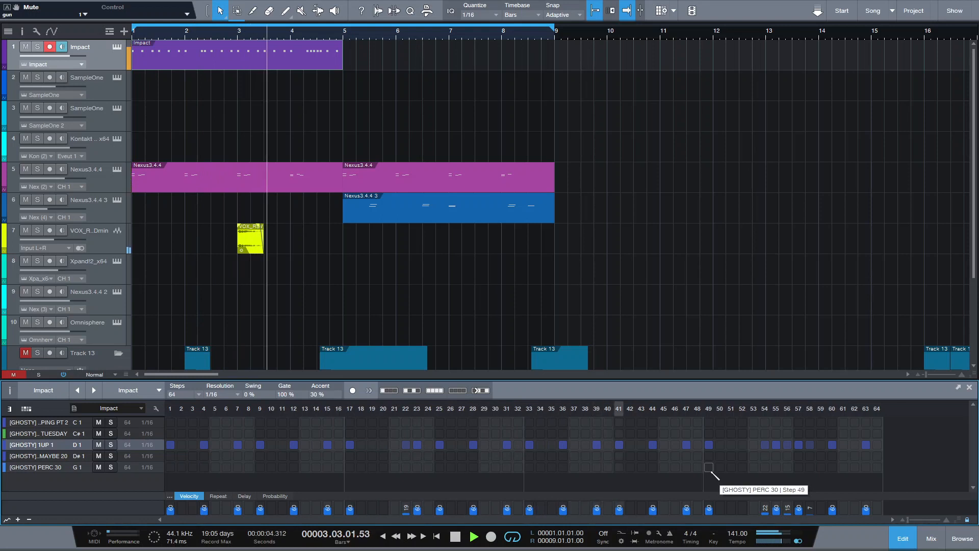
key("space")
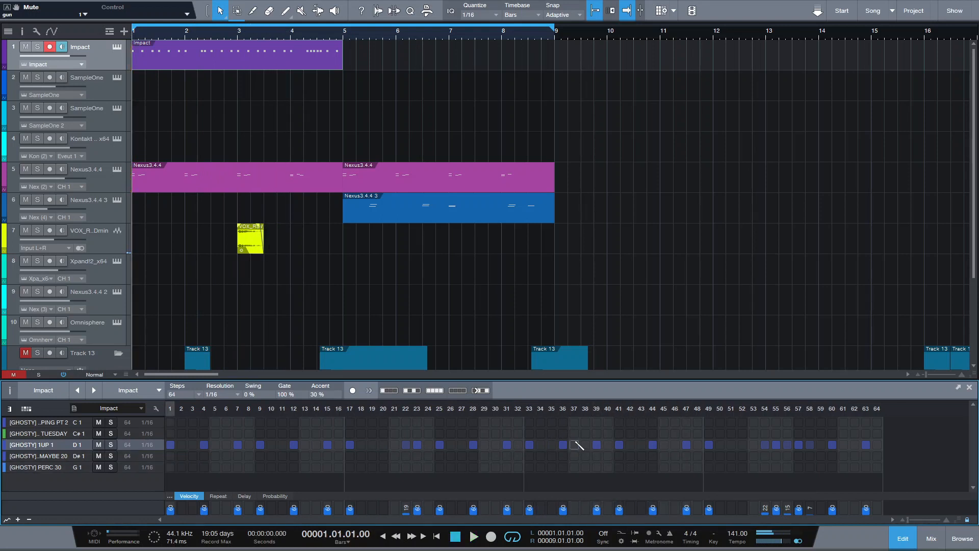
Add a softer 1UP hit on step 38 with velocity 15 and play the pattern.
left_click(587, 445)
key("space")
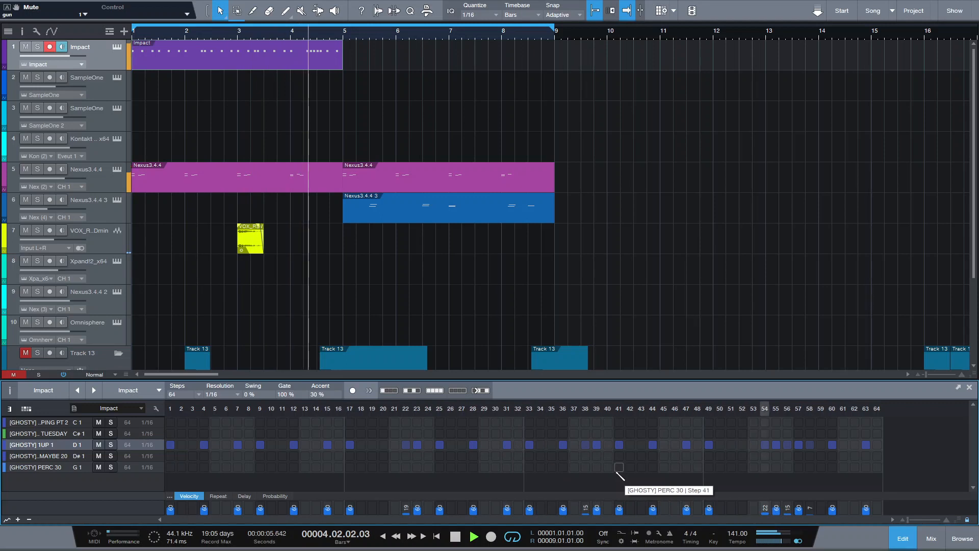
key("space")
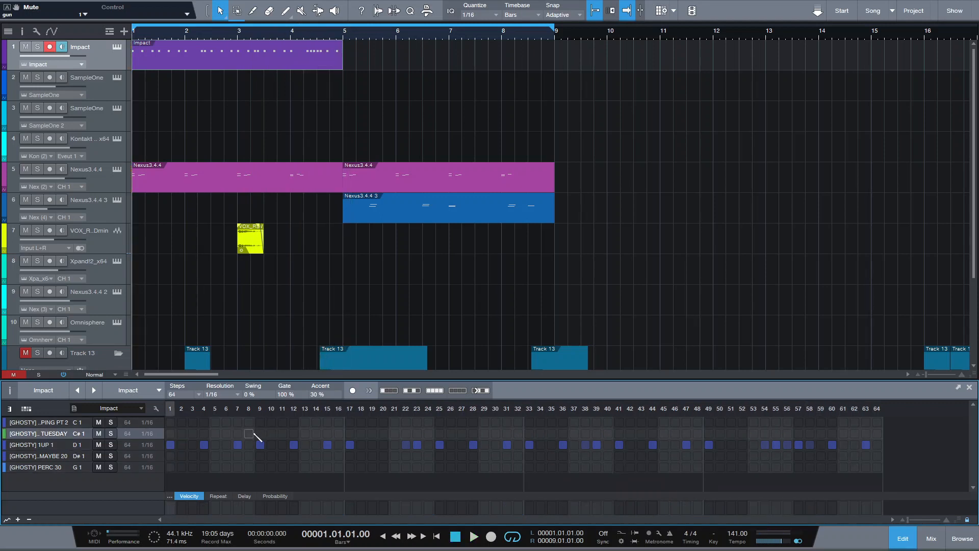
Program hits on steps 9, 29, 41 and 61 of the TUESDAY row and play the pattern.
left_click(484, 433)
key("space")
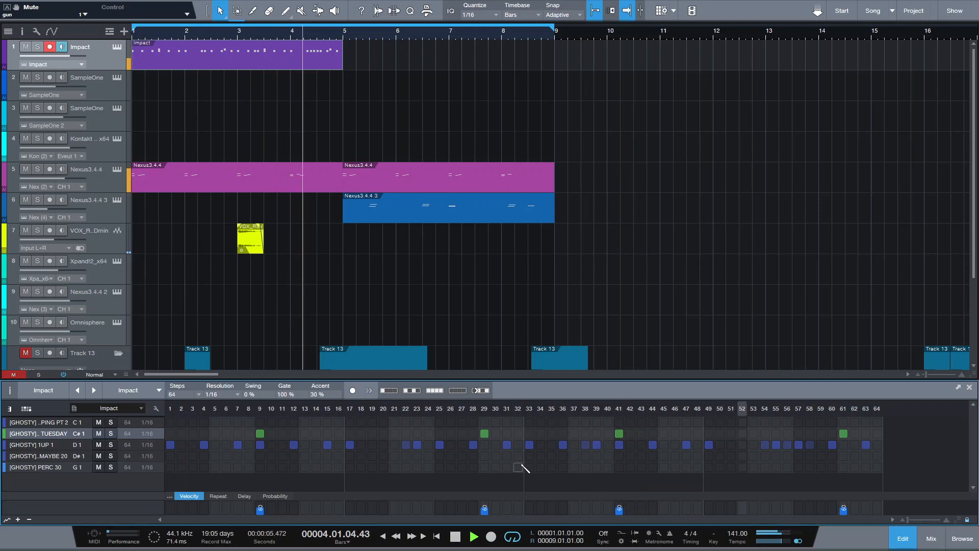
key("space")
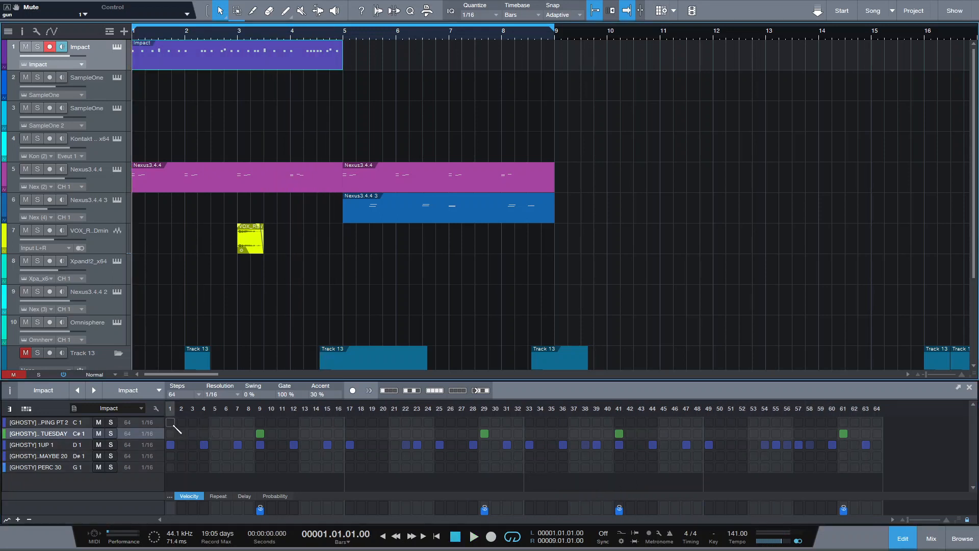
Program PING PT 2 hits on steps 1, 25, 33, 51 and 59 while playing the pattern.
left_click(173, 424)
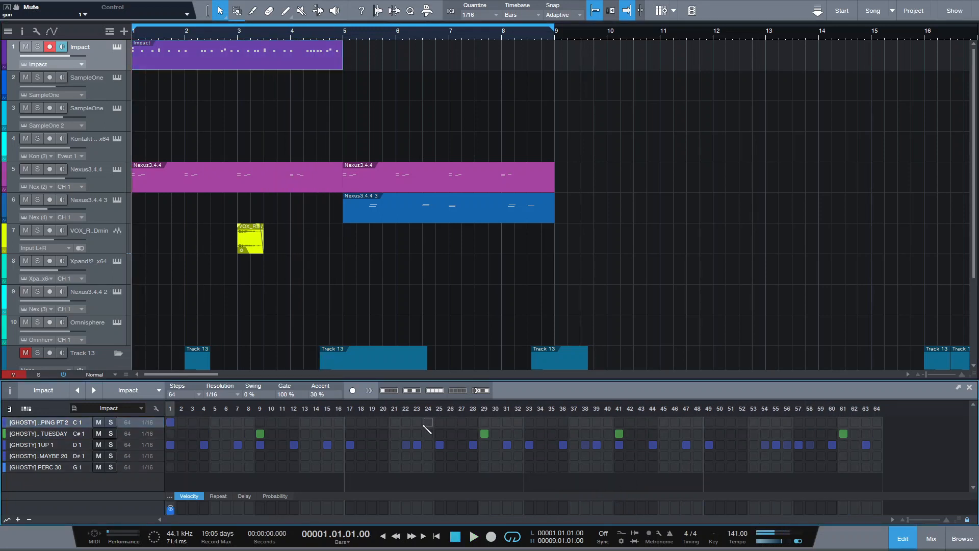
left_click(438, 423)
key("space")
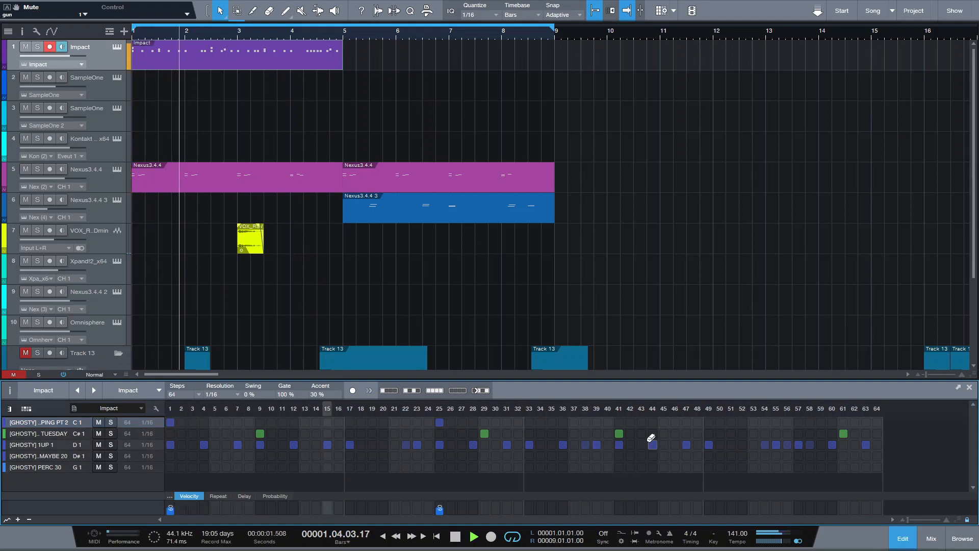
left_click(731, 423)
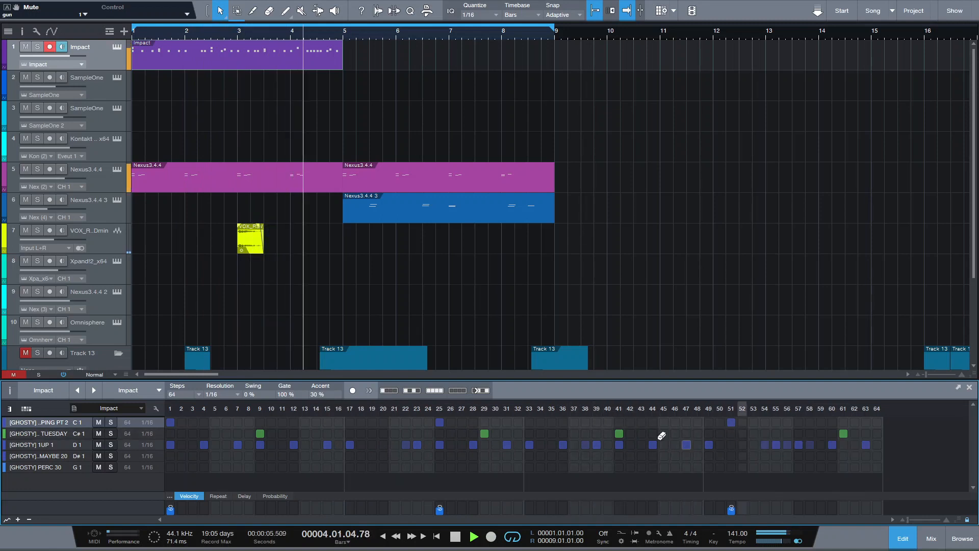
left_click(530, 423)
key("space")
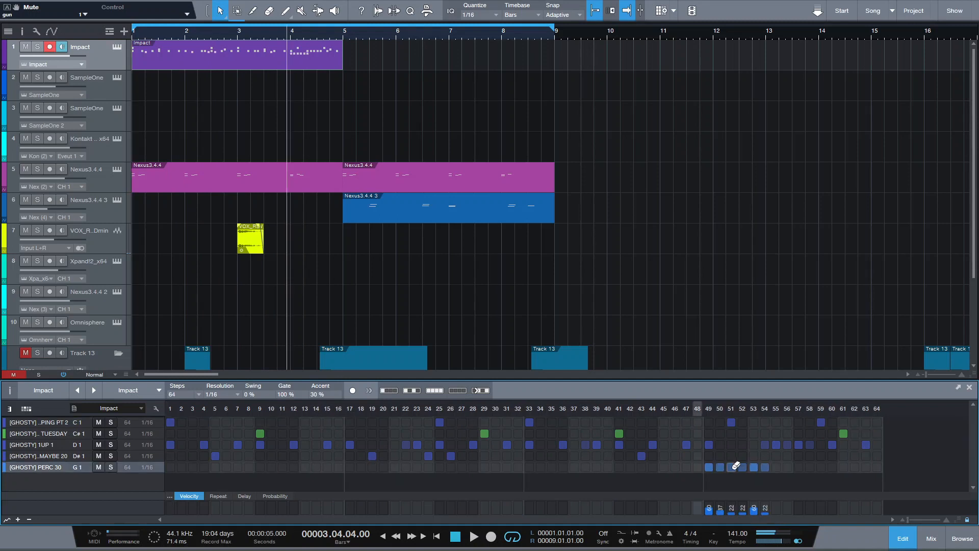
Remove the PERC 30 hit on step 51, add hits on steps 62, 63 and 64, the last two at velocities 30 and 15, and play.
key("space")
left_click(855, 468)
key("space")
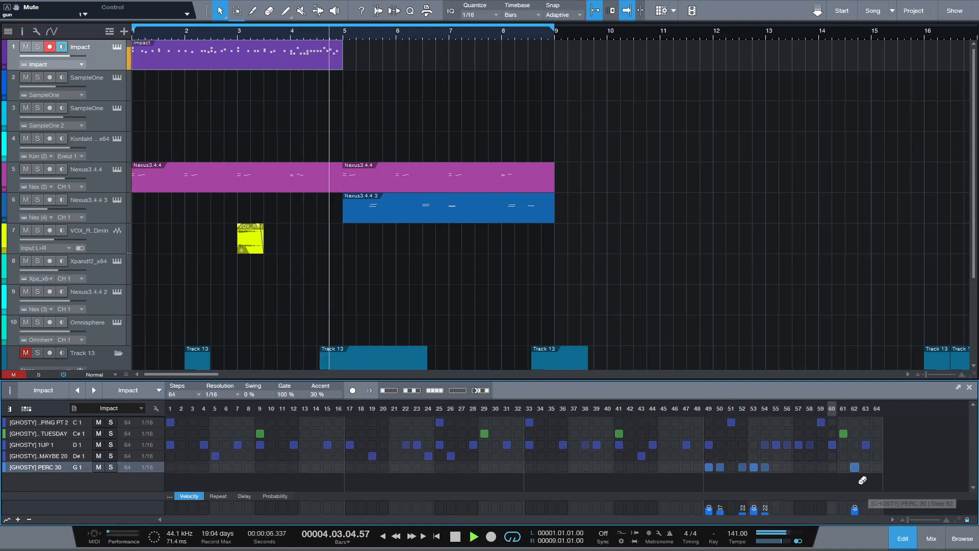
key("space")
left_click(866, 467)
key("space")
key("space")
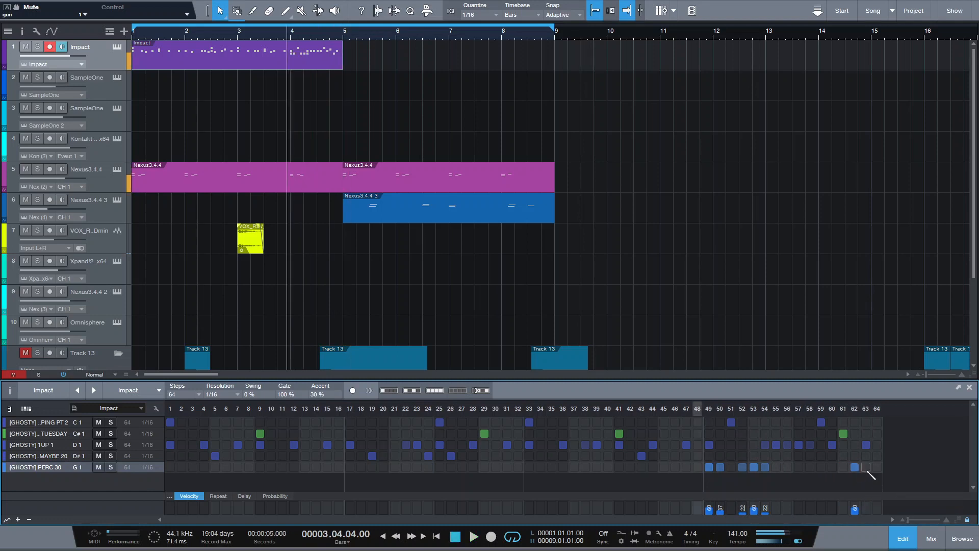
left_click(878, 468)
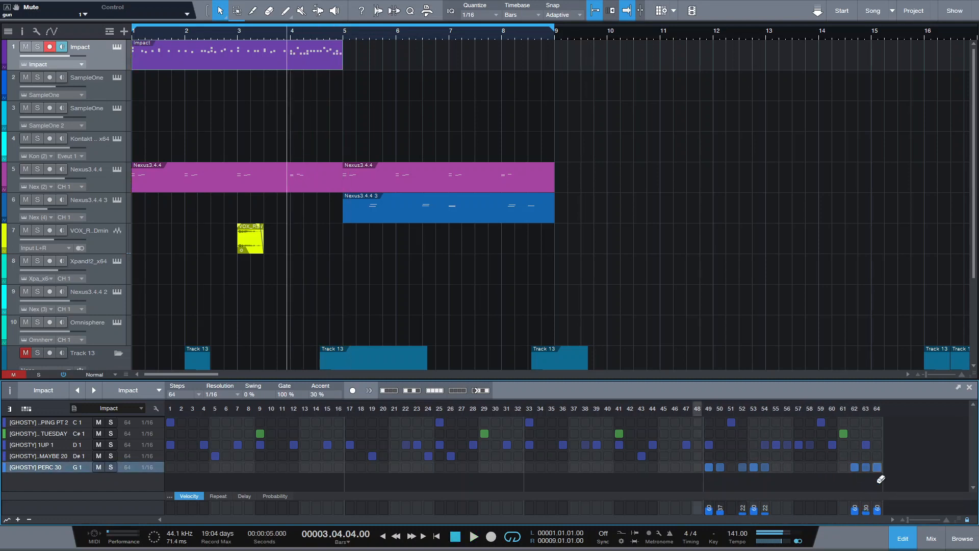
key("space")
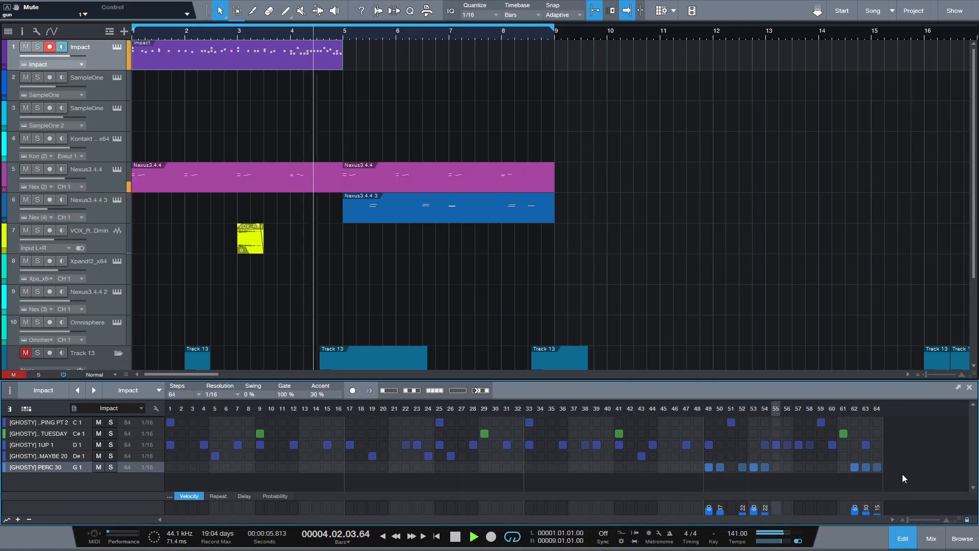
key("space")
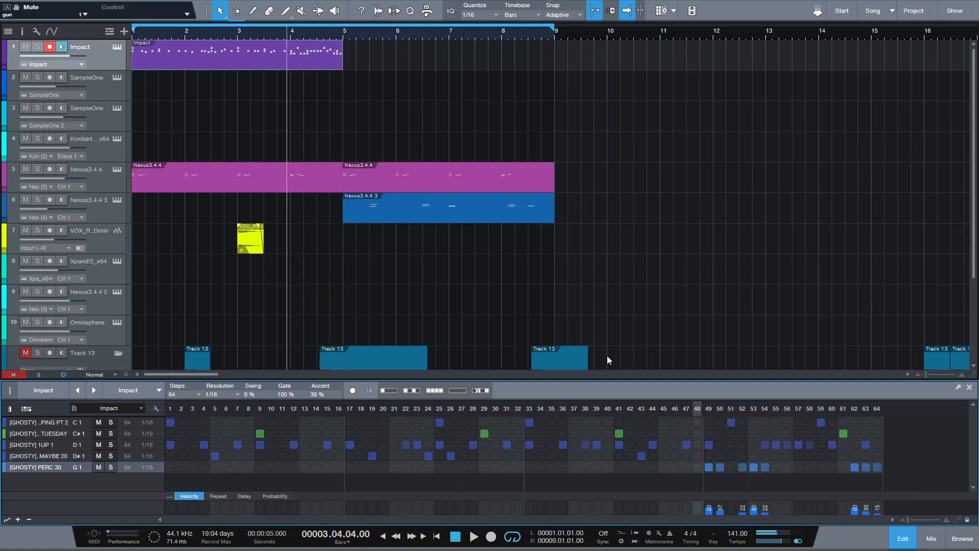
Duplicate the Impact pattern as Variation 1, keep the original in bars 1 to 5 and place the variation on the Impact track at bar 5.
left_click(9, 390)
left_click(61, 473)
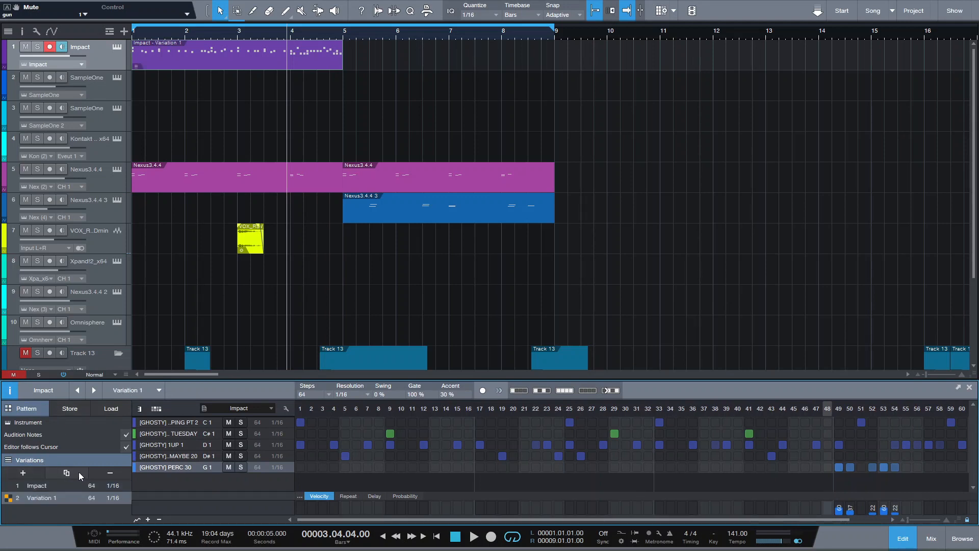
left_click(50, 487)
left_click_drag(46, 498, 369, 65)
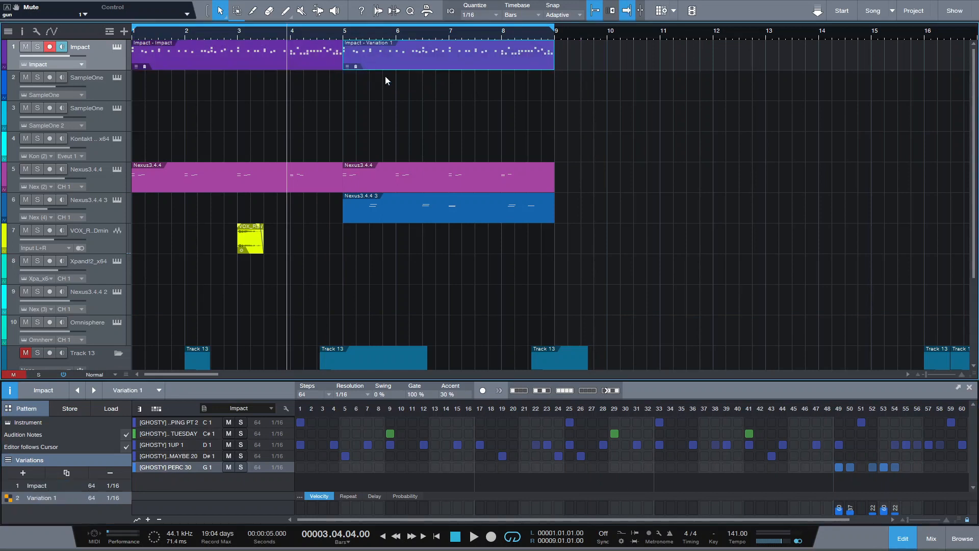
In Variation 1, set the 1UP row to 1/32 resolution and fill steps 17 to 20 with a continuous roll.
left_click(345, 35)
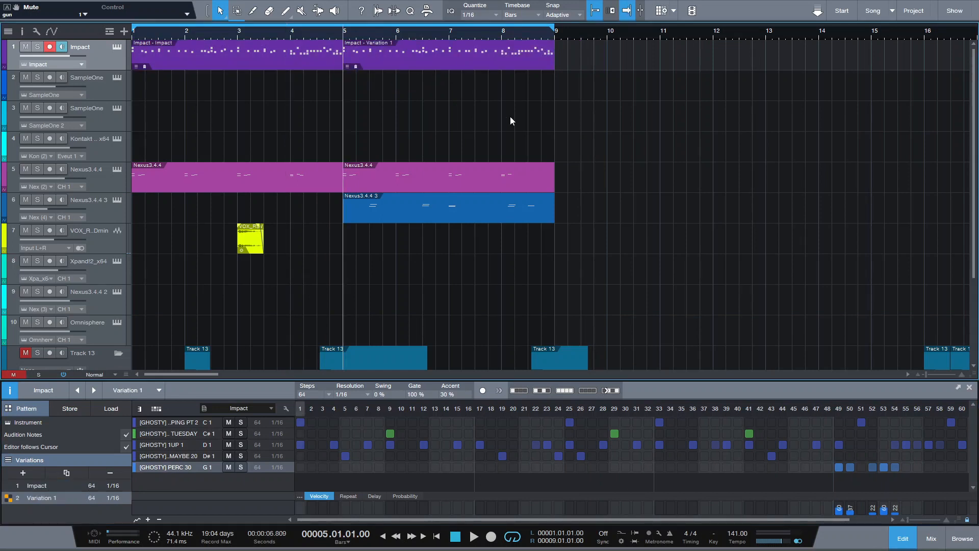
right_click(498, 445)
left_click(533, 349)
left_click_drag(483, 444, 517, 445)
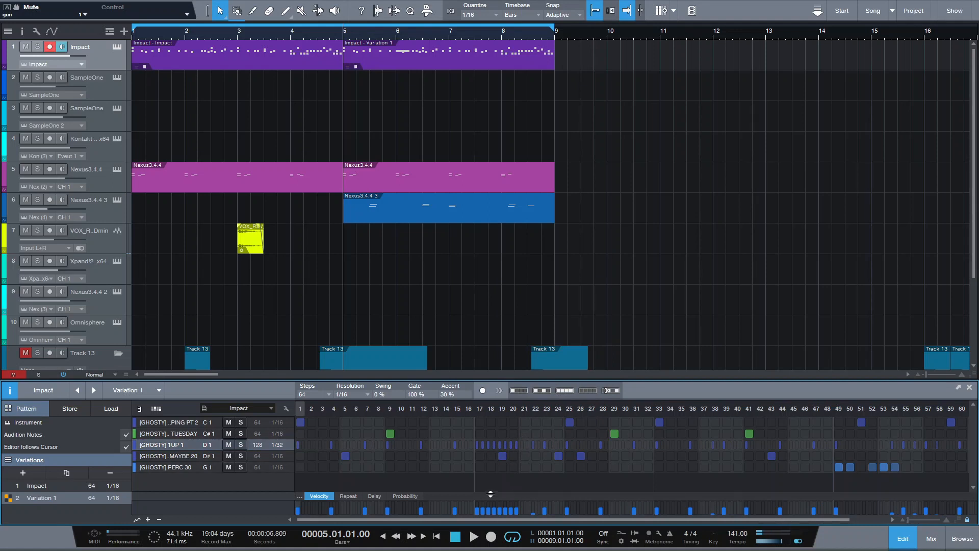
Shape the 1UP roll's velocities into a descending ramp across steps 17 to 20 and play from bar 5.
left_click_drag(490, 494, 487, 414)
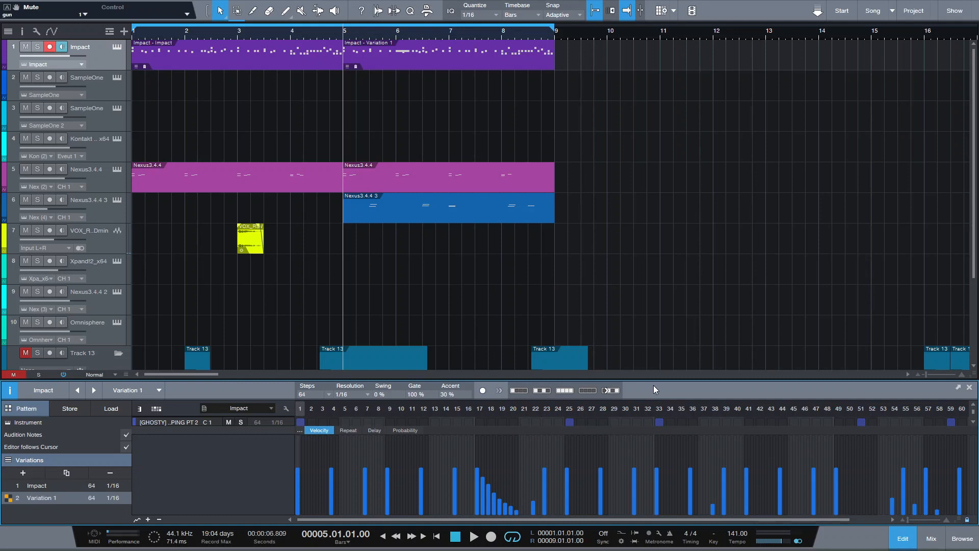
left_click_drag(654, 388, 586, 365)
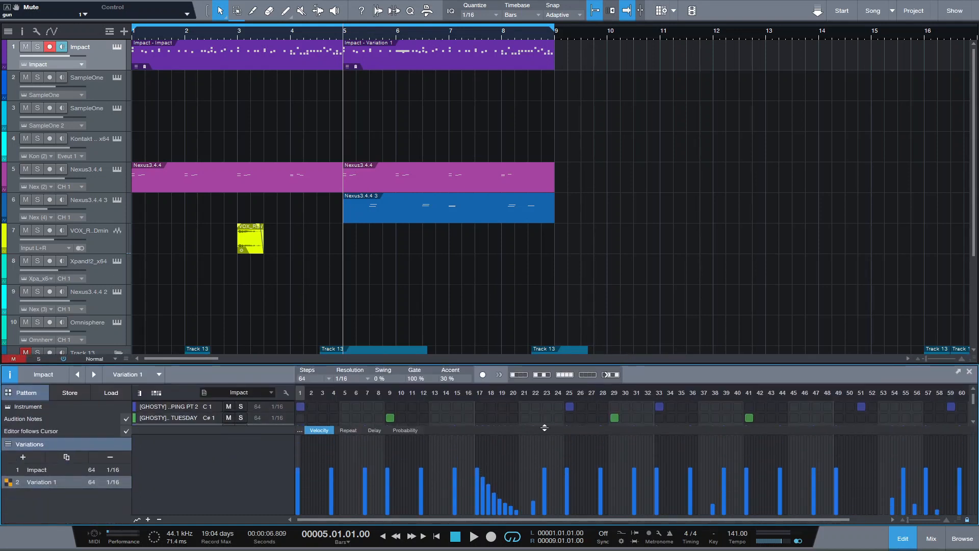
left_click_drag(544, 427, 542, 508)
key("space")
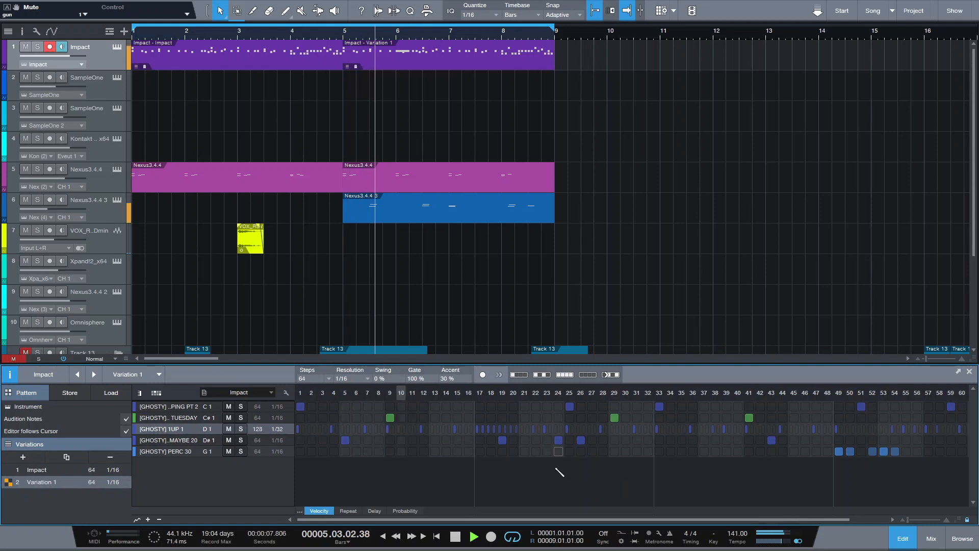
key("space")
Create a part spanning bars 1 to 9 on the first SampleOne track, draw a D3 note from bar 1 to 1.03.03 and play.
double_click(152, 87)
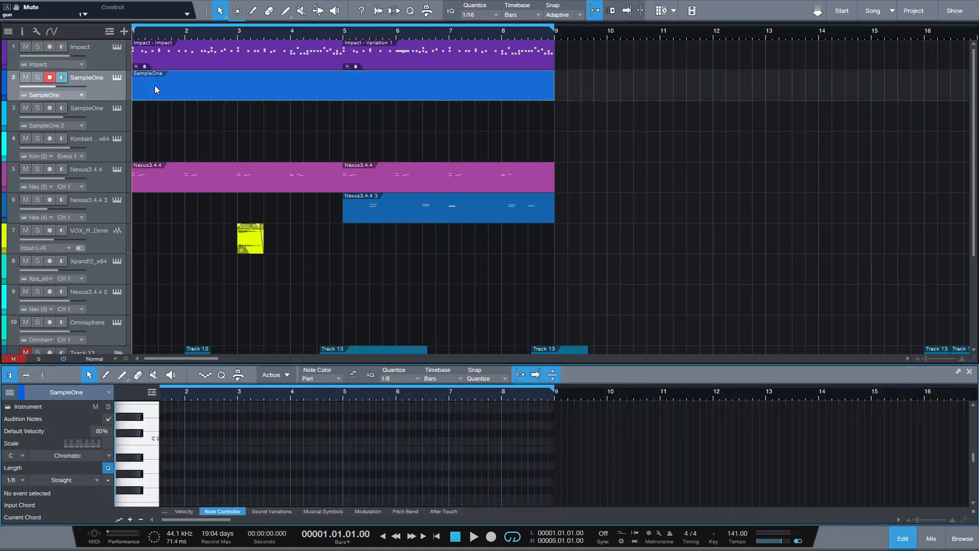
mouse_move(216, 520)
left_mouse_down()
mouse_move(172, 494)
mouse_move(198, 465)
left_mouse_up()
left_click(187, 463)
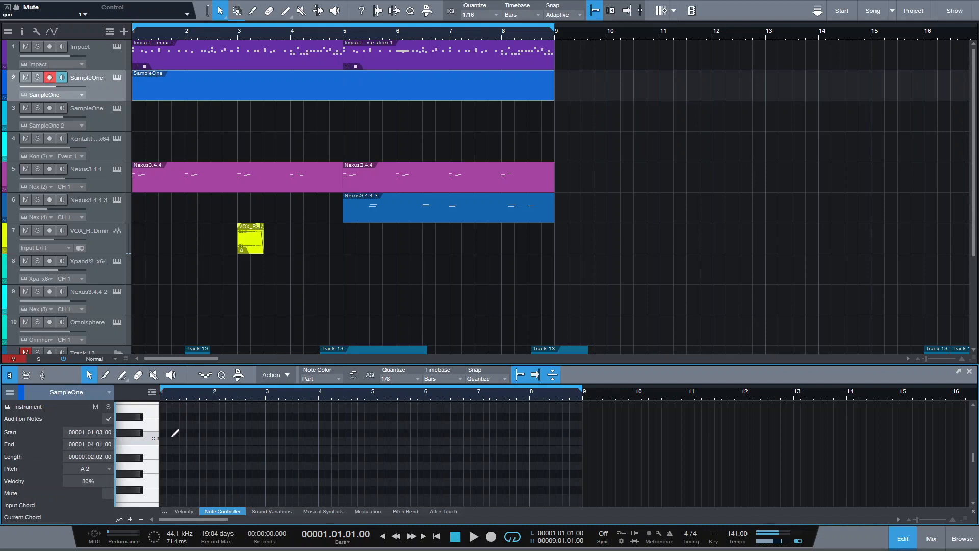
mouse_move(172, 422)
left_mouse_down()
mouse_move(231, 427)
mouse_move(192, 425)
left_mouse_up()
key("space")
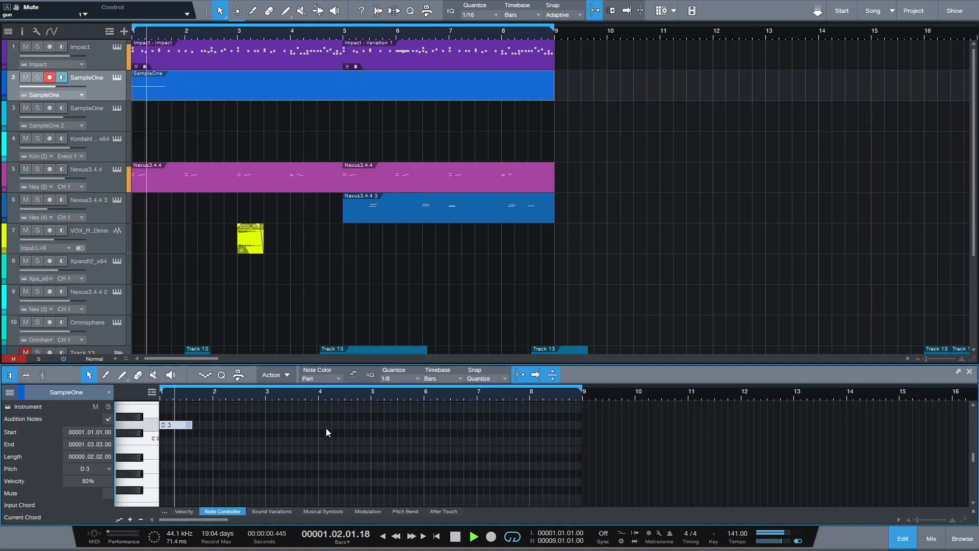
scroll(326, 427, "up", 4)
scroll(281, 463, "down", 1)
key("space")
Add two D3 notes, one from bar 2 beat 3 to bar 3 and one from bar 3 to beat 3, and play.
double_click(241, 473)
mouse_move(273, 474)
left_mouse_down()
mouse_move(300, 472)
mouse_move(278, 476)
left_mouse_up()
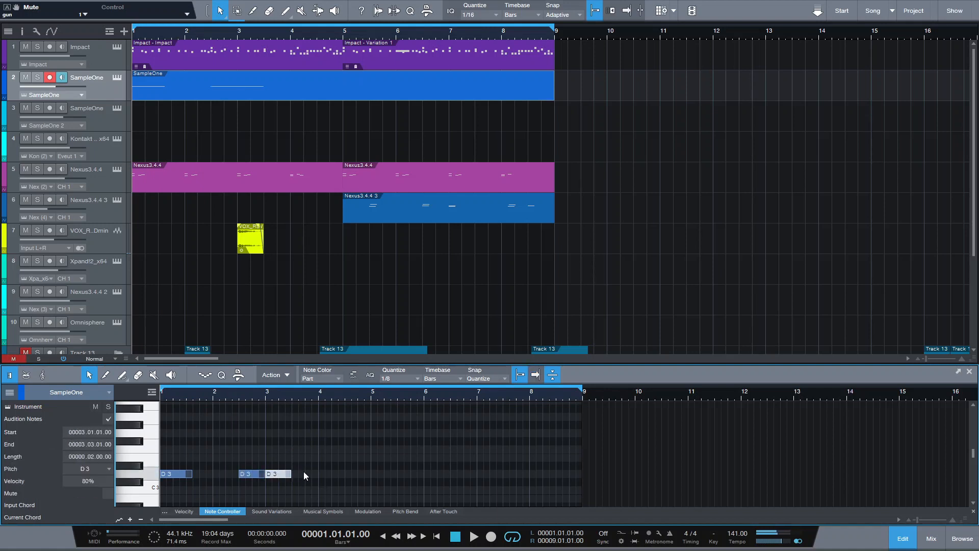
key("space")
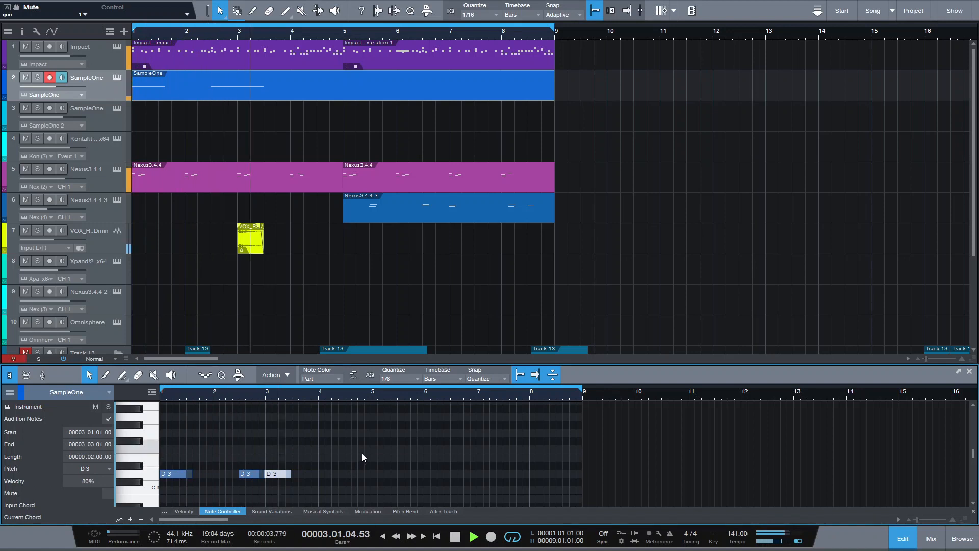
key("space")
Add two eighth-note A#3 hits at the start of bar 4 and an eighth-note D3 on its second beat.
scroll(330, 399, "up", 2)
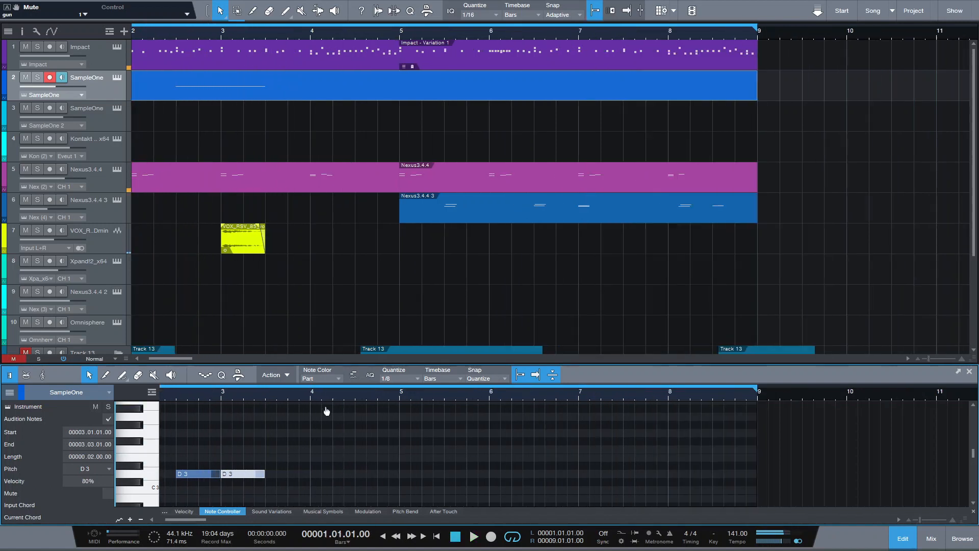
scroll(326, 411, "up", 2)
scroll(327, 426, "up", 1)
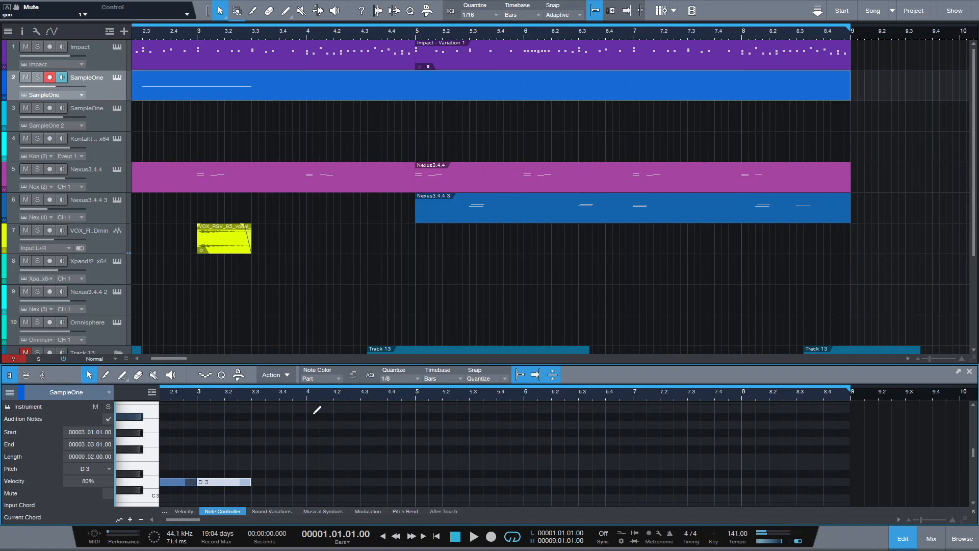
left_click(313, 414)
left_click(324, 417)
left_click(339, 482)
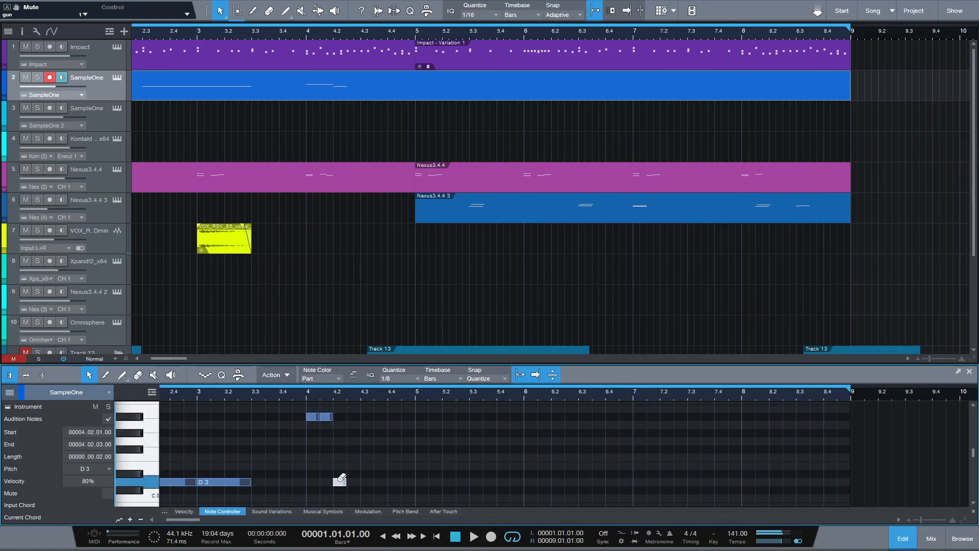
Add two A#3 notes and an A3 from 4.03.03 to the end of bar 4, and a D3 from bar 5 to beat 3.
left_click(380, 417)
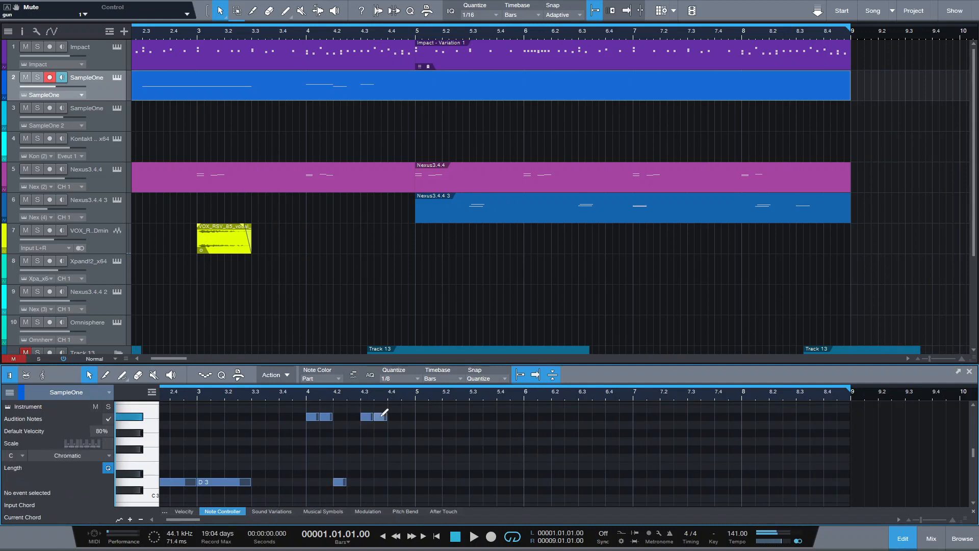
left_click(394, 425)
left_click_drag(358, 406, 409, 426)
left_click_drag(423, 483, 467, 471)
Layer eighth-note G3 notes under the four A#3 notes in bar 4 and play the SampleOne part.
left_click(313, 441)
left_click(326, 442)
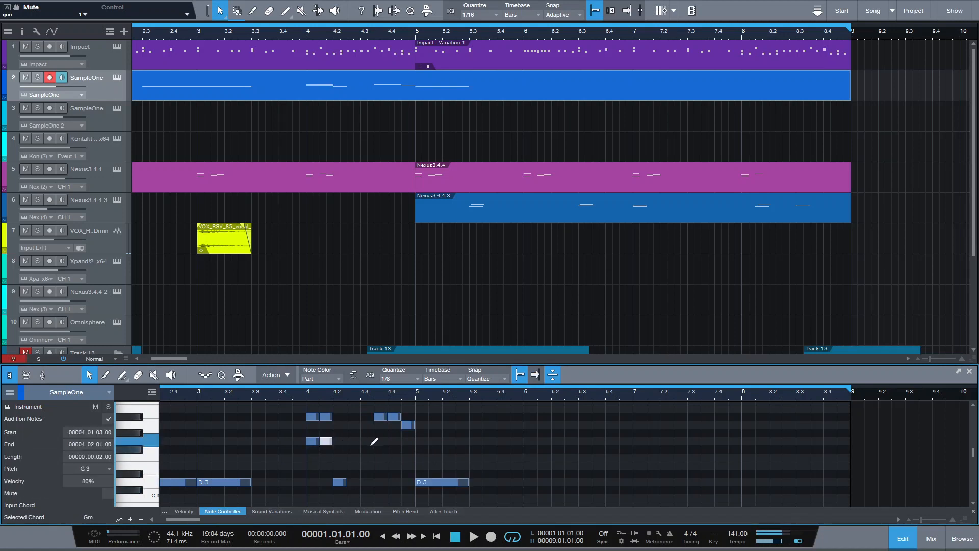
left_click(381, 442)
left_click(393, 442)
key("space")
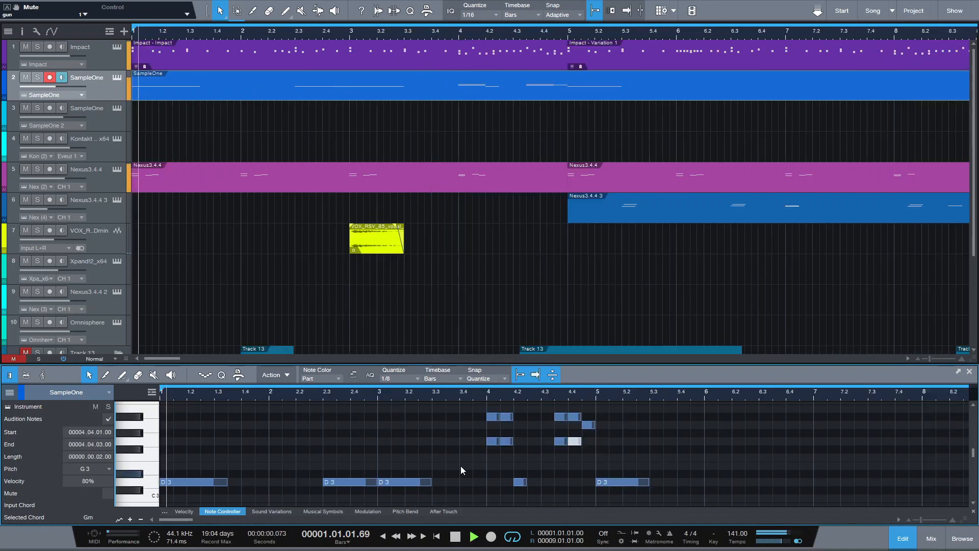
left_click_drag(474, 363, 425, 308)
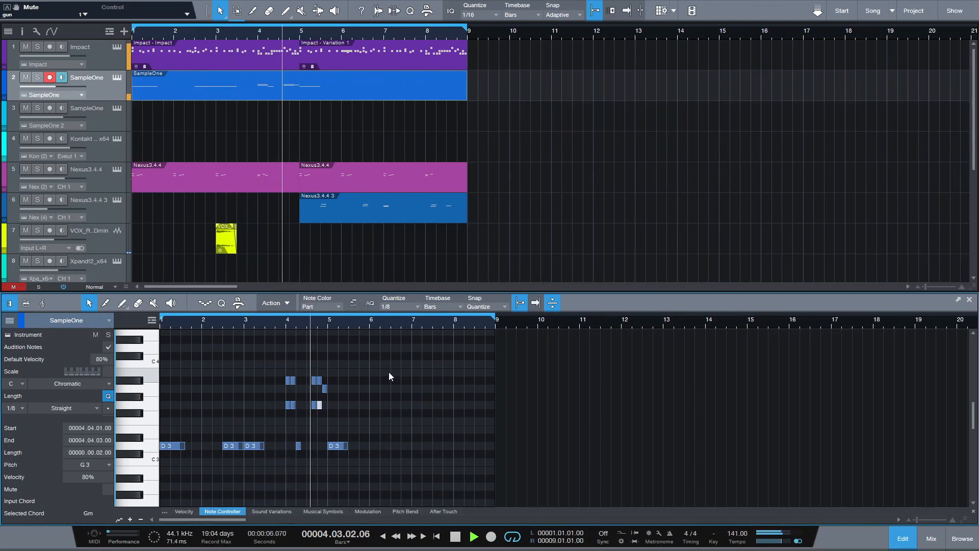
key("space")
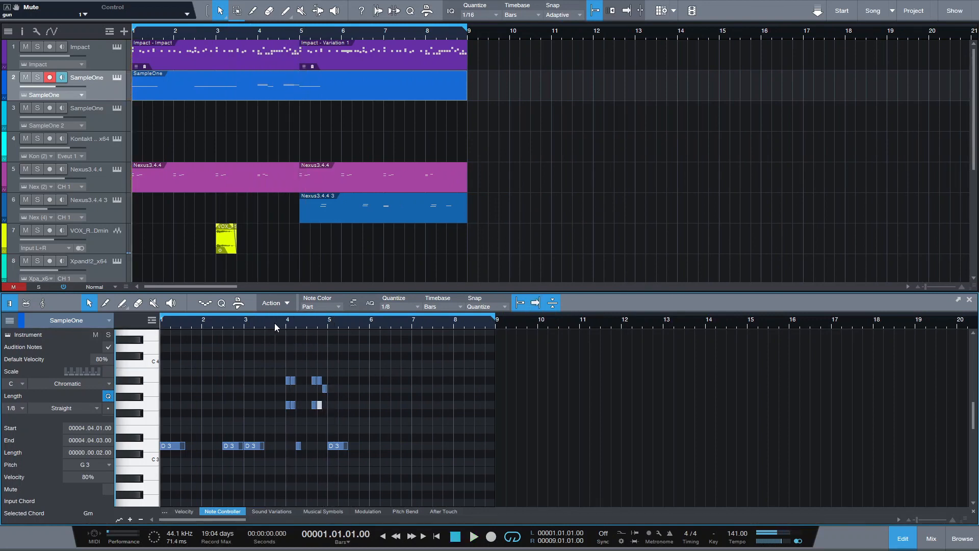
Solo the Impact and first SampleOne tracks and play them together.
left_click_drag(275, 323, 541, 369)
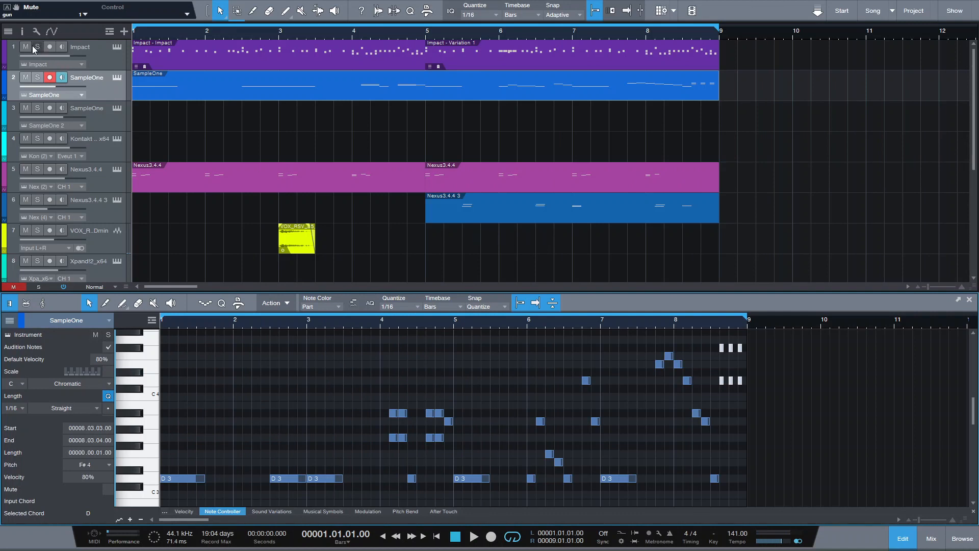
left_click_drag(39, 47, 39, 78)
key("space")
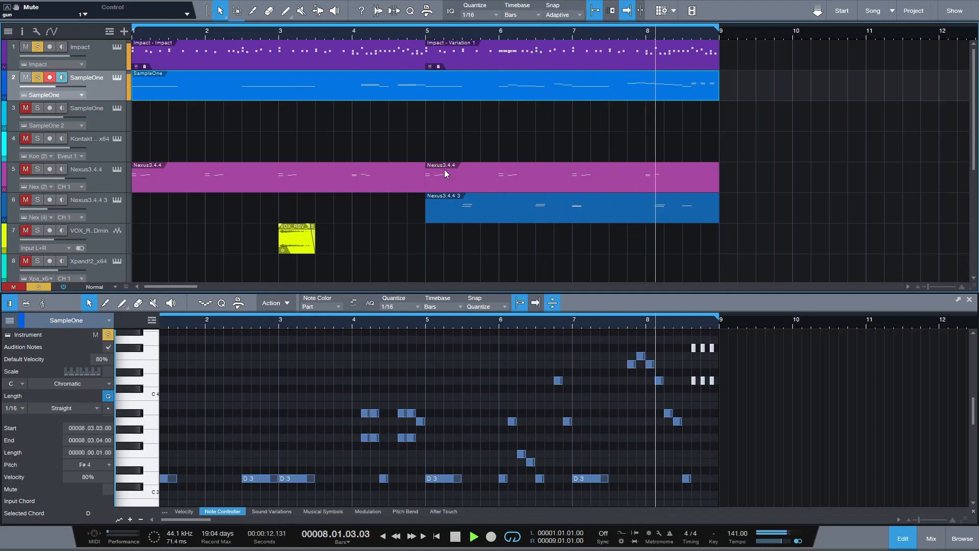
Solo the Nexus3.4.4 and Nexus3.4.4 3 tracks alongside the drums and bass, and briefly check playback.
key("space")
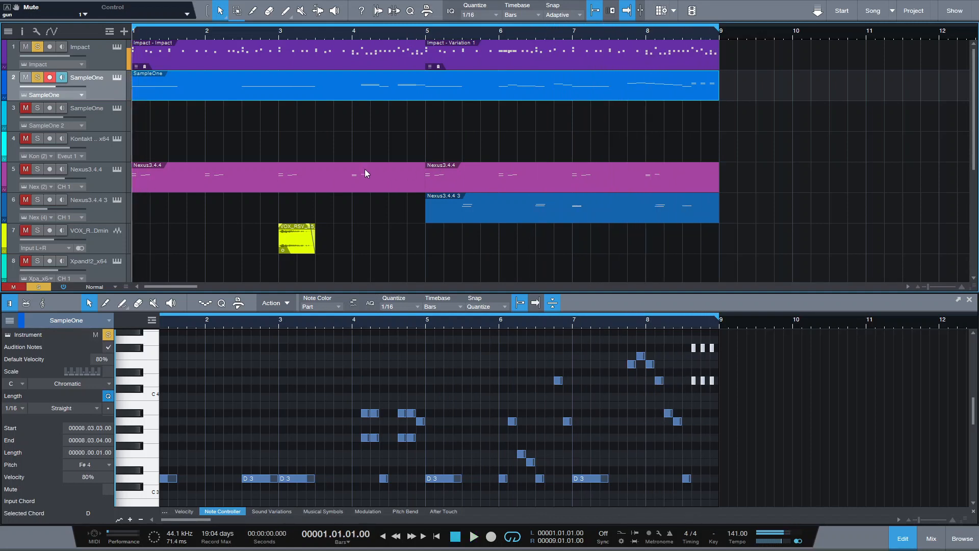
left_click(26, 170)
left_click(25, 200)
key("space")
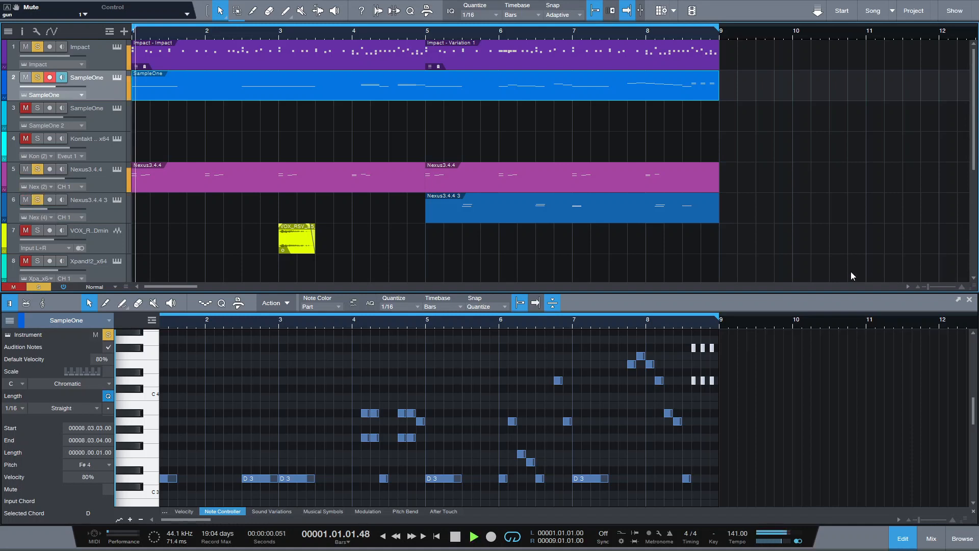
key("space")
Add the vocal adlib and gun tracks to the soloed group and play the loop with all layers.
left_click(26, 230)
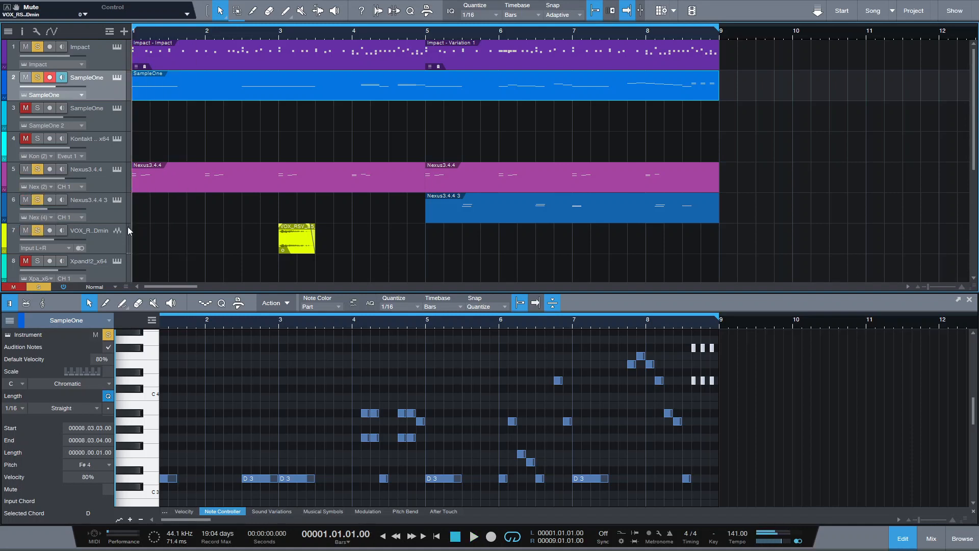
scroll(191, 222, "down", 5)
scroll(191, 222, "down", 3)
left_click(32, 238)
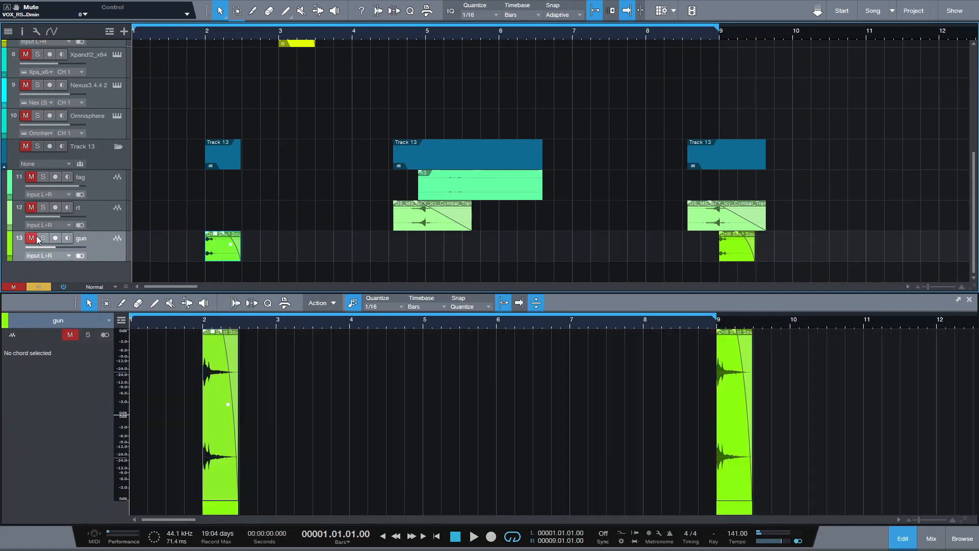
scroll(565, 245, "up", 8)
key("space")
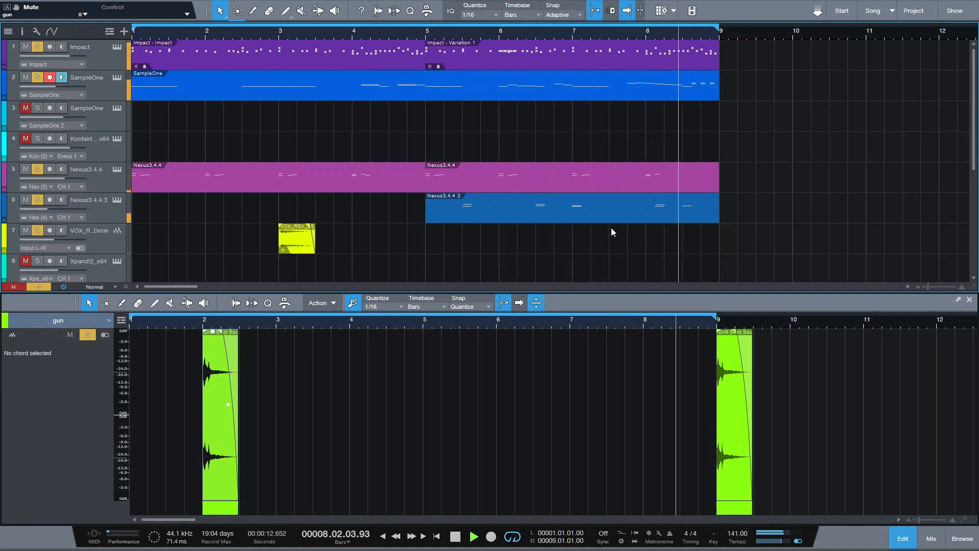
key("space")
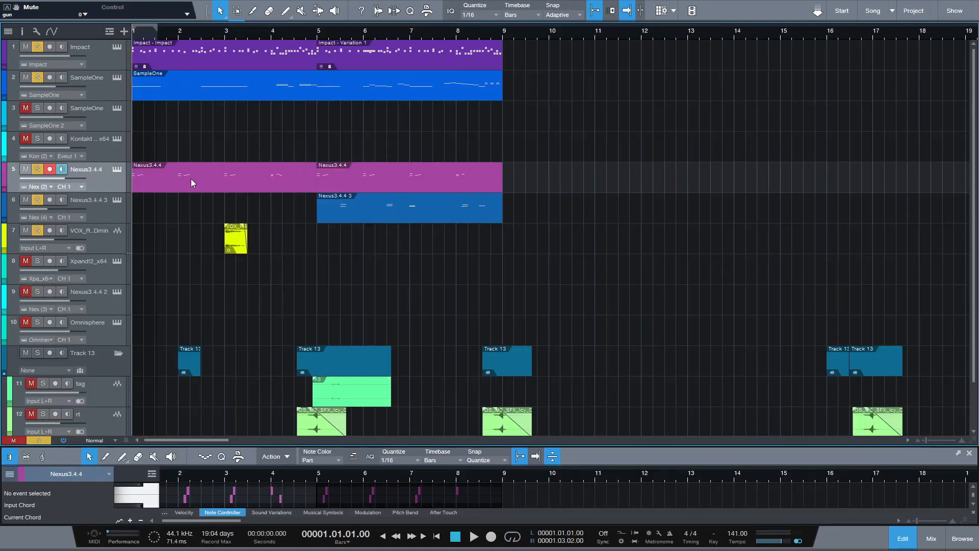
Open the first Nexus3.4.4 part, try a sixteenth-note F4 in bar 1's opening chord, and remove it.
double_click(150, 187)
left_click_drag(285, 447, 293, 228)
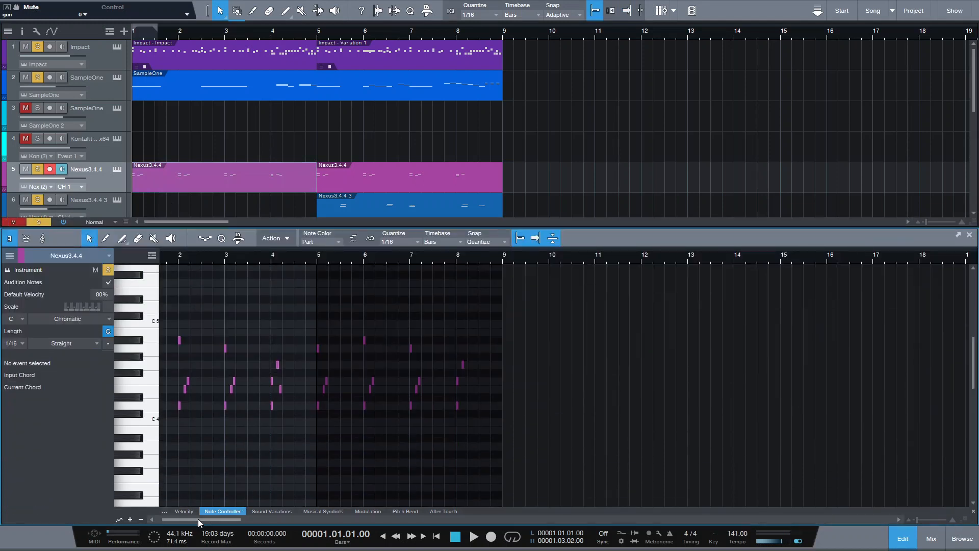
left_click_drag(198, 519, 179, 518)
mouse_move(166, 258)
left_mouse_down()
mouse_move(265, 300)
mouse_move(258, 313)
left_mouse_up()
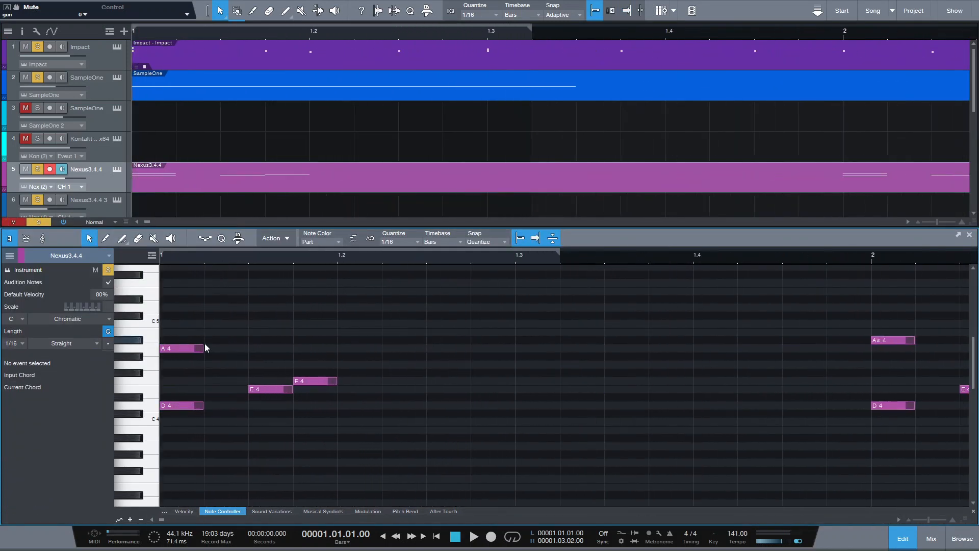
left_click(179, 380, "ctrl")
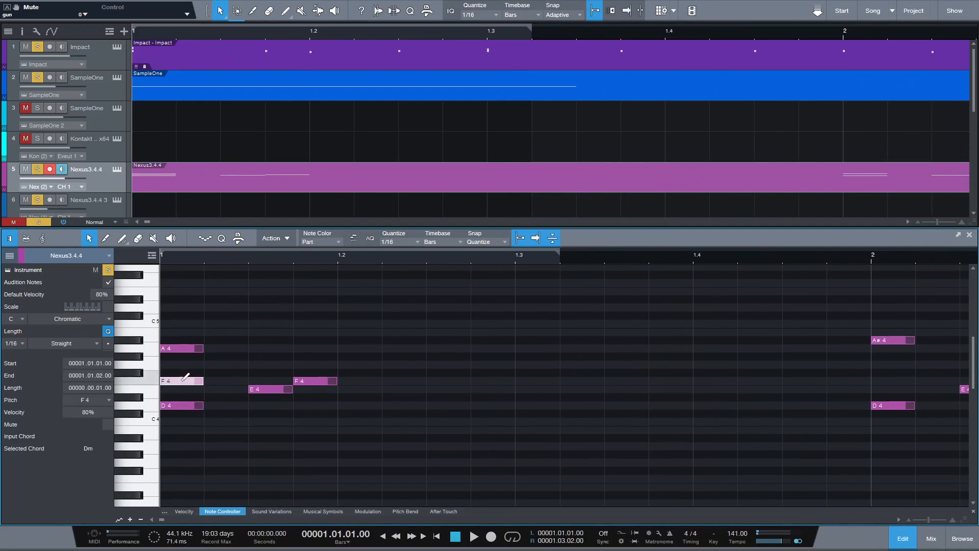
key("Delete")
Show the mixer and review the HalfTime insert's settings on the Nexus3.4.4 (2) channel.
key("F3")
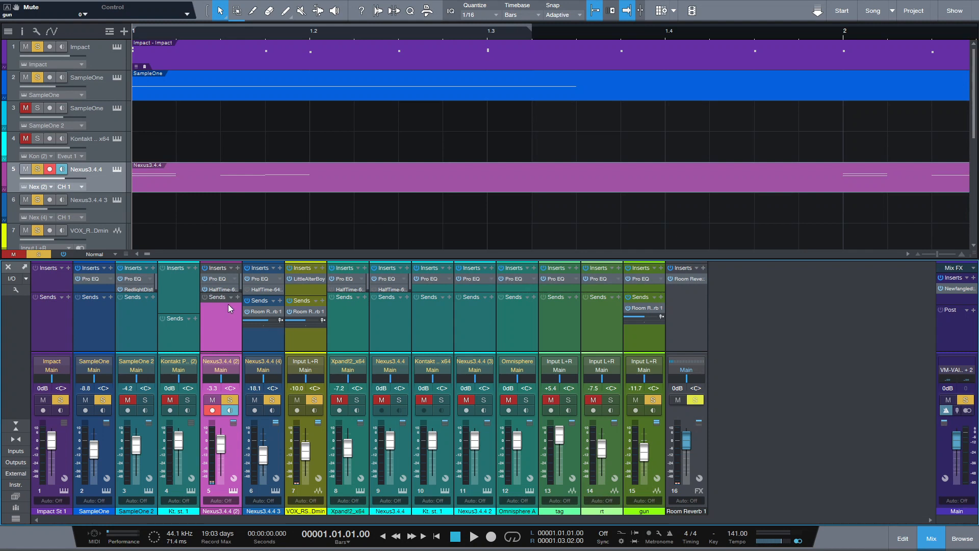
left_click(225, 289)
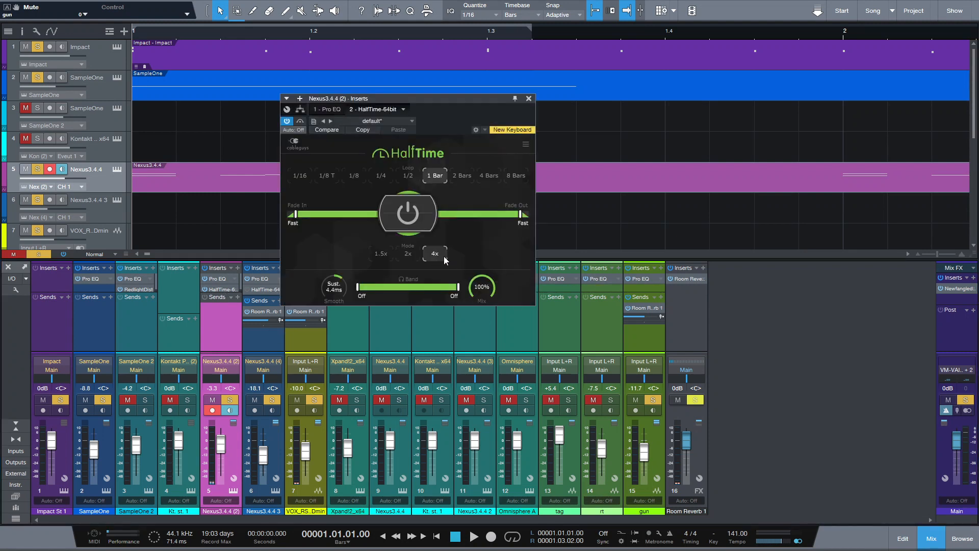
left_click(529, 98)
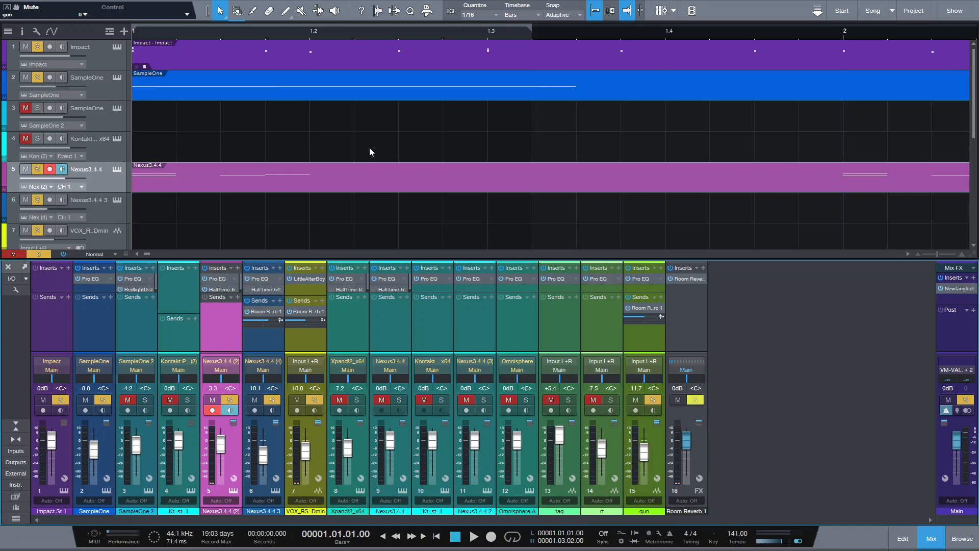
Open the Nexus3.4.4 3 part from bar 5 in the note editor and examine its two-note chords.
left_click_drag(287, 35, 266, 9)
left_click_drag(505, 36, 479, 23)
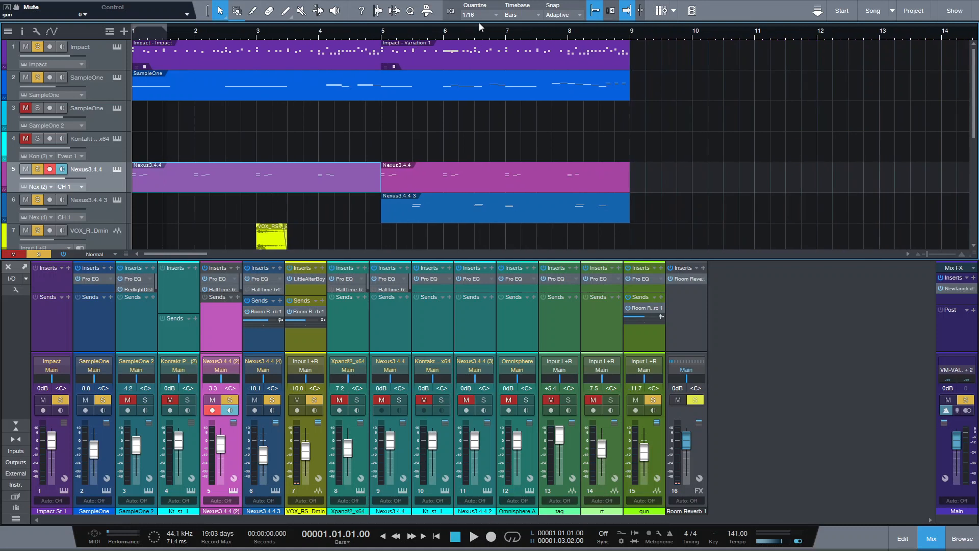
left_click(433, 212)
double_click(445, 222)
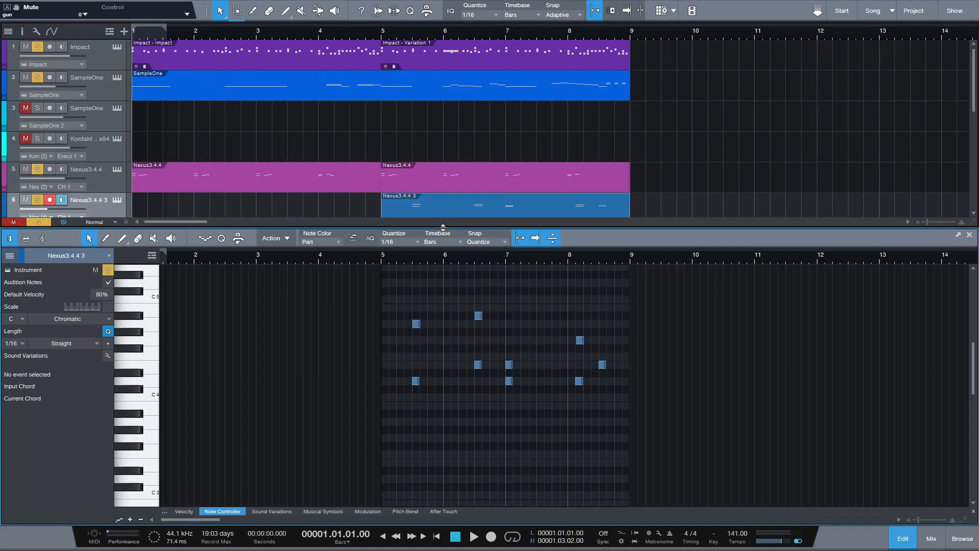
left_click_drag(401, 304, 435, 423)
mouse_move(454, 288)
left_mouse_down()
mouse_move(509, 410)
mouse_move(617, 445)
mouse_move(444, 316)
mouse_move(448, 287)
left_mouse_up()
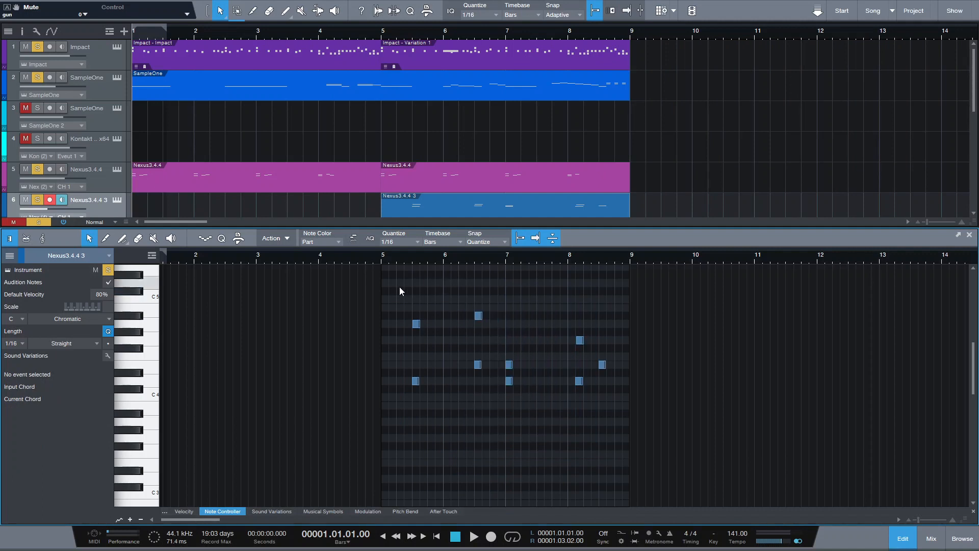
Enlarge the arrangement area and select the vocal adlib clip at bar 3.
left_click_drag(652, 227, 647, 446)
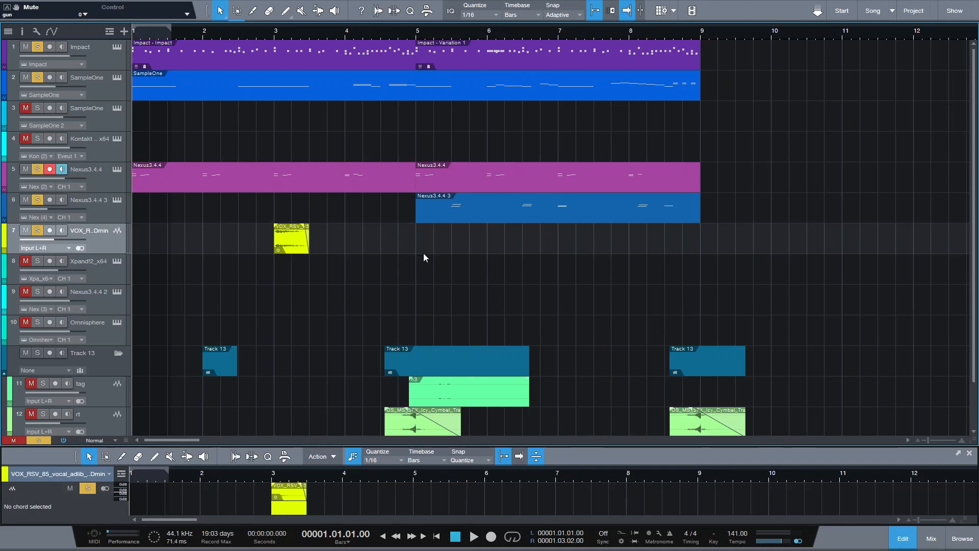
left_click_drag(423, 253, 146, 227)
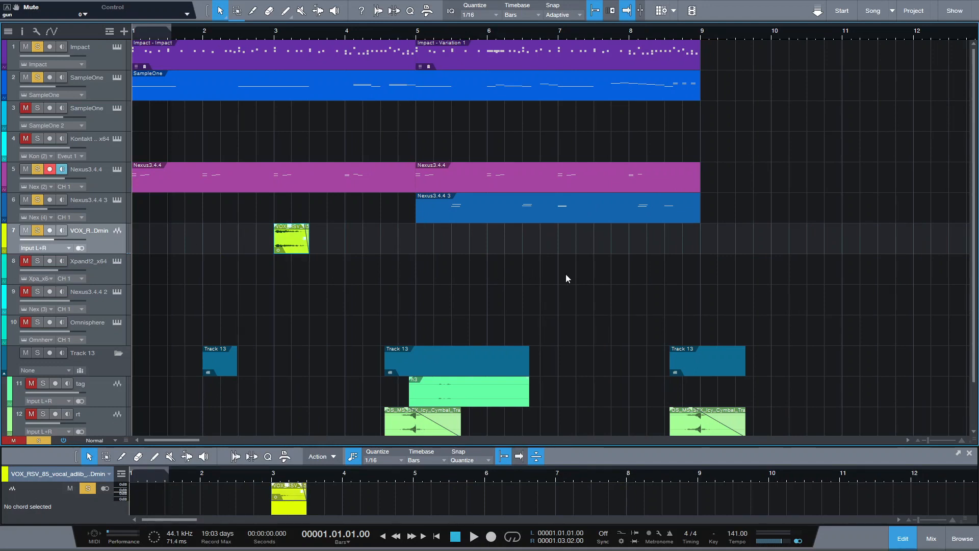